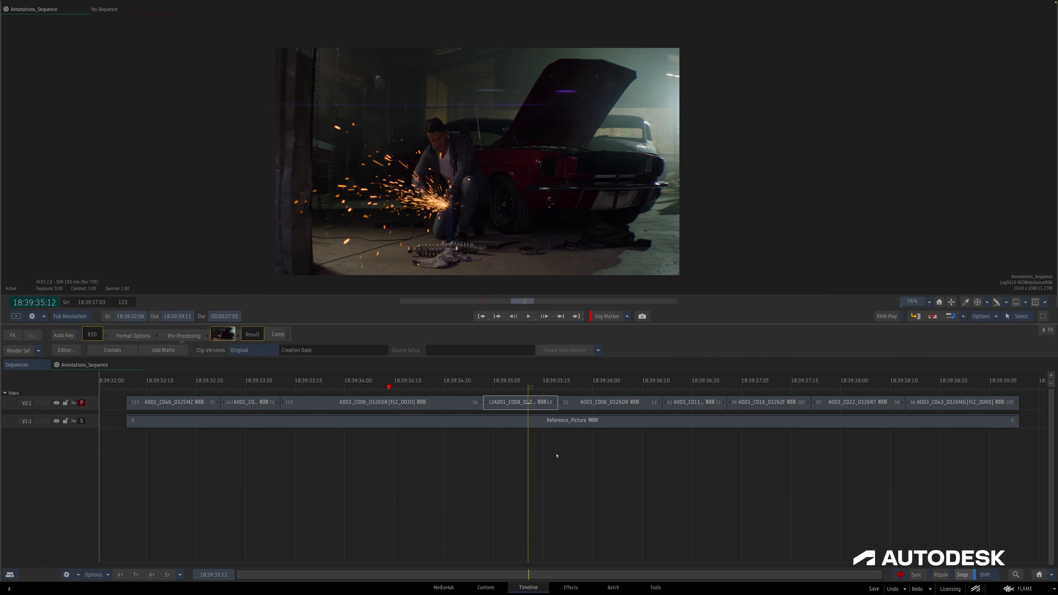
Add a segment marker on the current clip and open its annotation tools.
{"action": "left_click", "coordinate": [606, 318]}
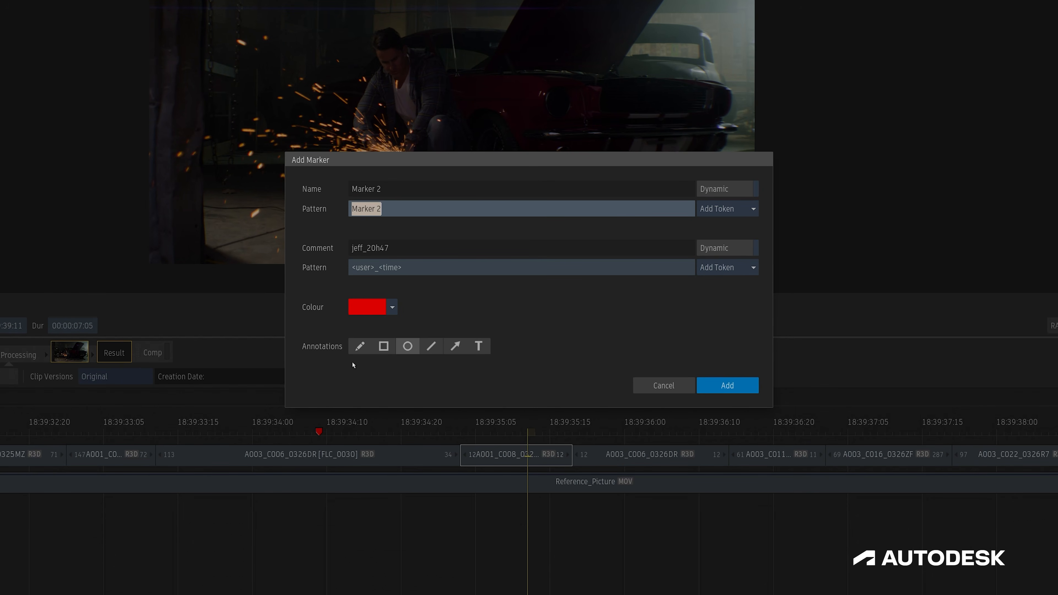
{"action": "left_click", "coordinate": [360, 347]}
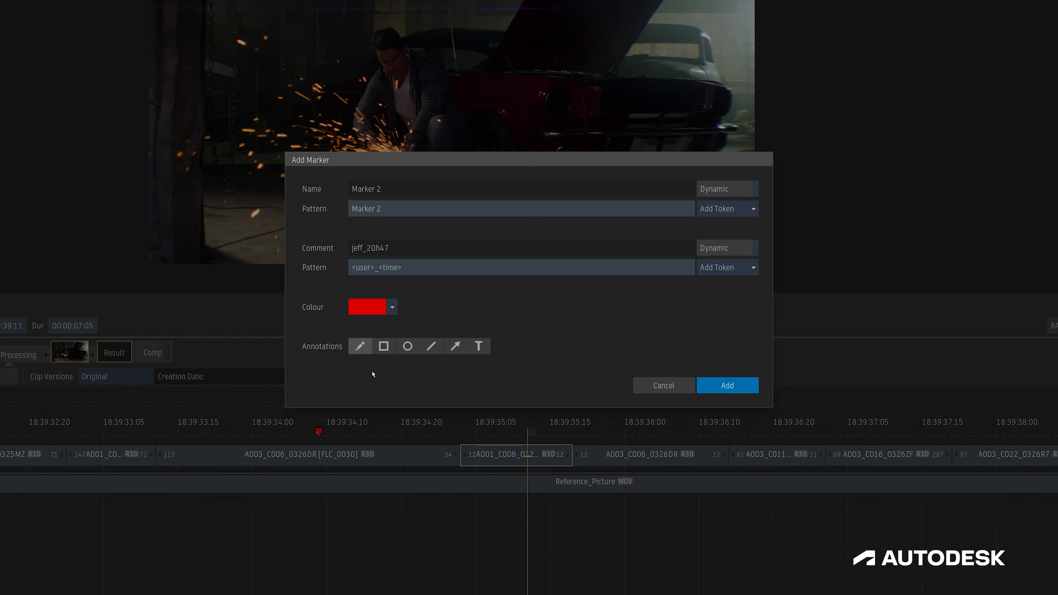
{"action": "left_click", "coordinate": [383, 349]}
{"action": "left_click", "coordinate": [408, 348]}
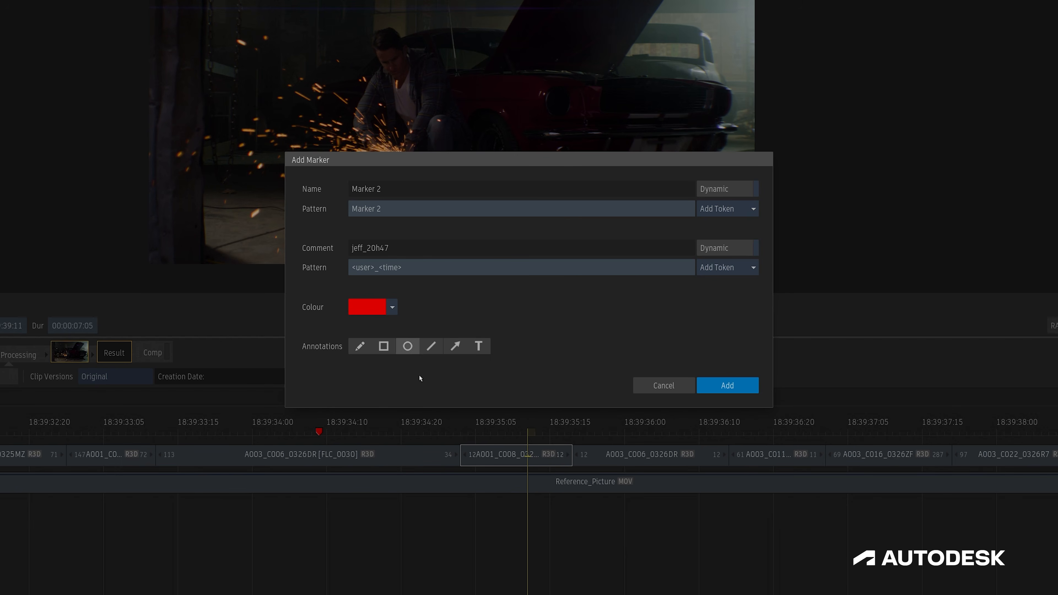
{"action": "left_click", "coordinate": [431, 351]}
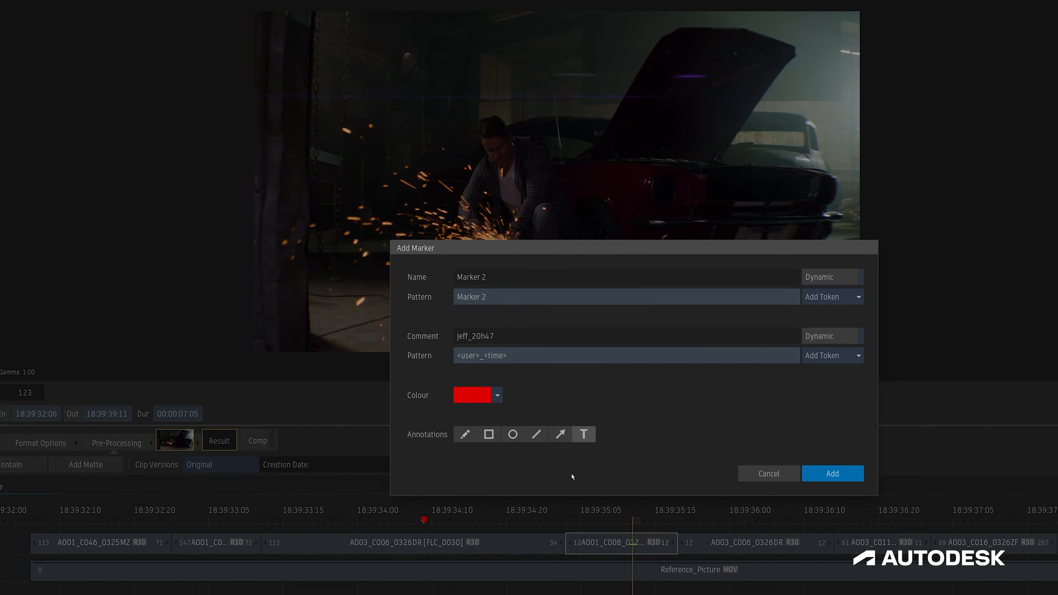
{"action": "left_click", "coordinate": [846, 484]}
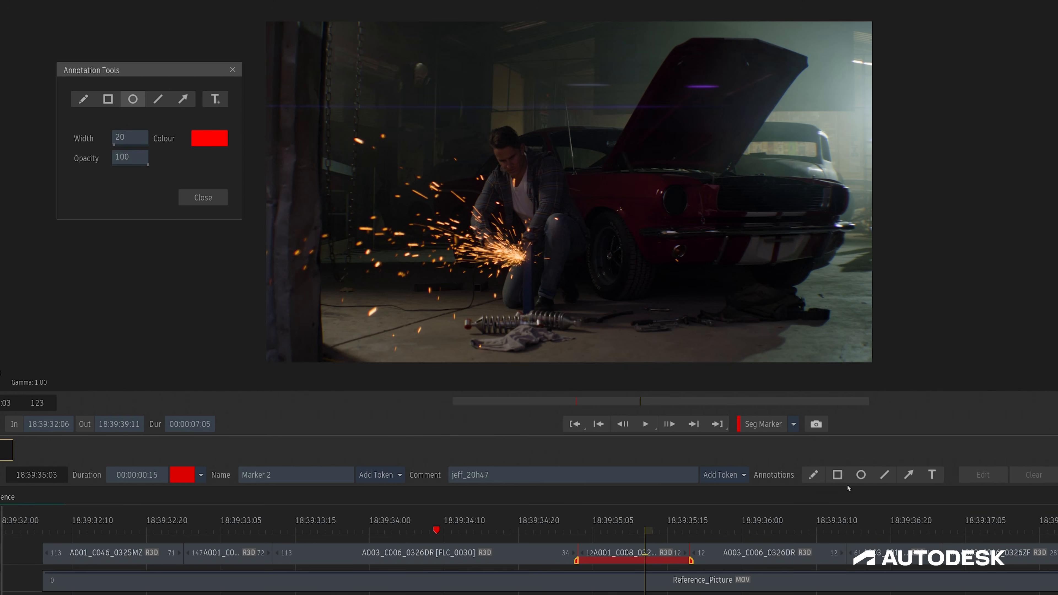
Draw red circles around the background light and the purple flare near the raised hood.
{"action": "mouse_move", "coordinate": [165, 78]}
{"action": "left_mouse_down"}
{"action": "mouse_move", "coordinate": [168, 110]}
{"action": "mouse_move", "coordinate": [163, 89]}
{"action": "left_mouse_up"}
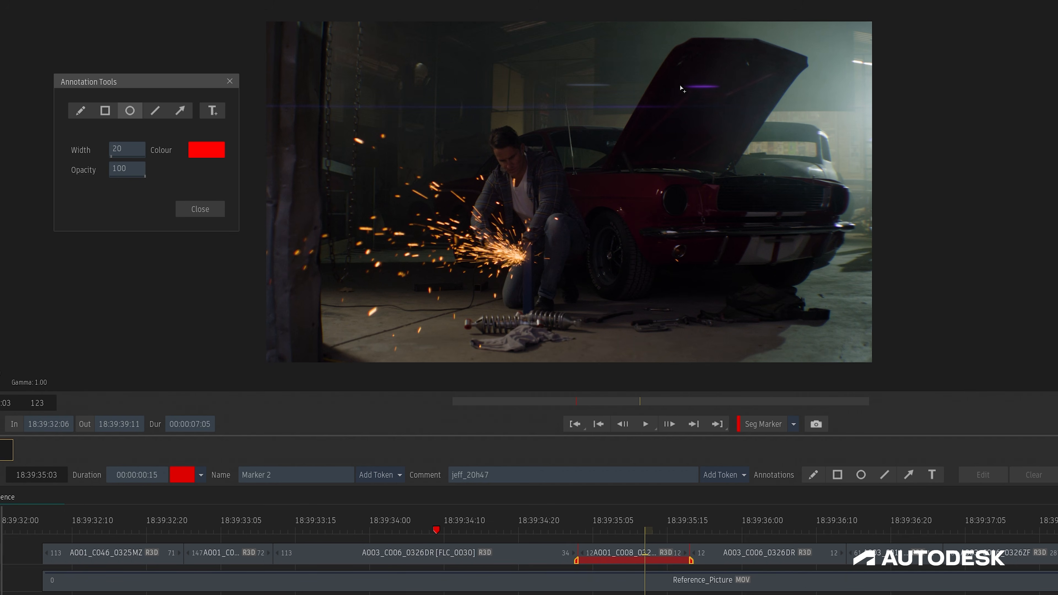
{"action": "left_click_drag", "start_coordinate": [699, 85], "coordinate": [726, 107]}
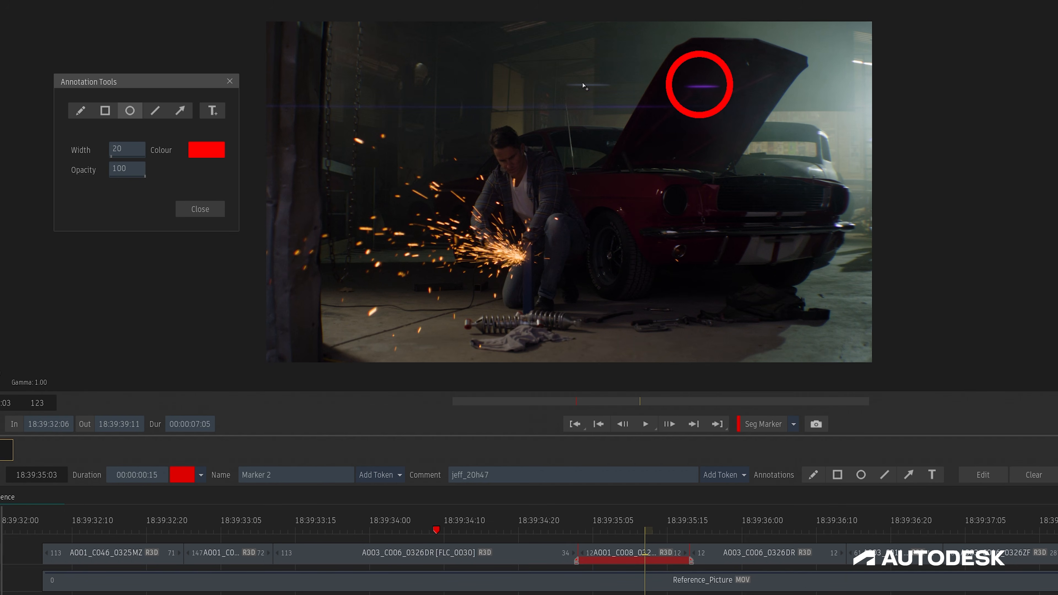
{"action": "left_click_drag", "start_coordinate": [584, 85], "coordinate": [611, 104]}
Set the circle width to 24 and colour to yellow, then circle the hanging lamp at upper left.
{"action": "left_click_drag", "start_coordinate": [129, 159], "coordinate": [130, 159]}
{"action": "left_click", "coordinate": [194, 152]}
{"action": "left_click", "coordinate": [269, 249]}
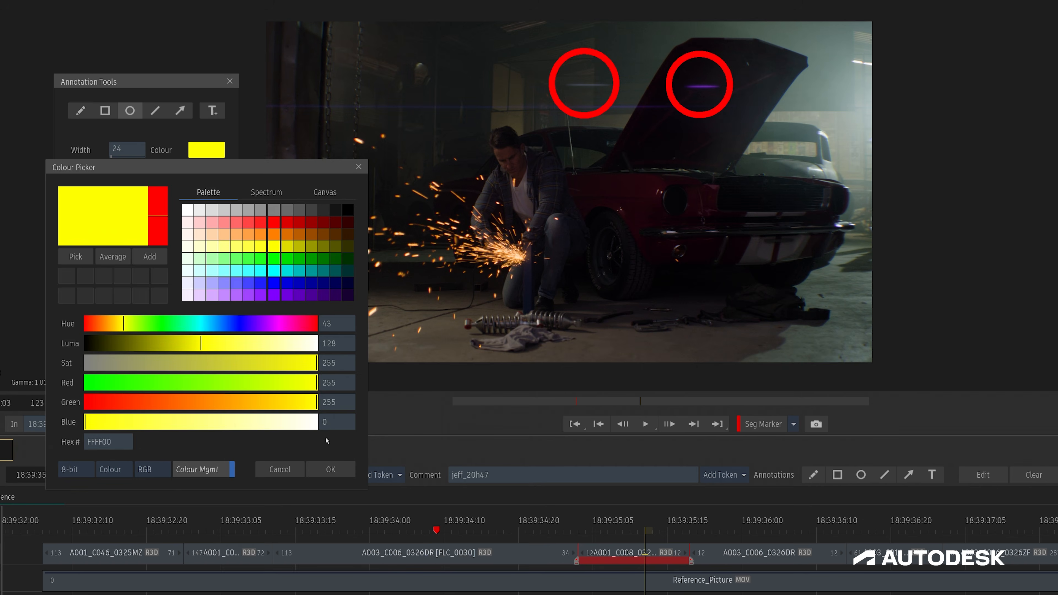
{"action": "key", "text": "Return"}
{"action": "left_click_drag", "start_coordinate": [419, 77], "coordinate": [426, 115]}
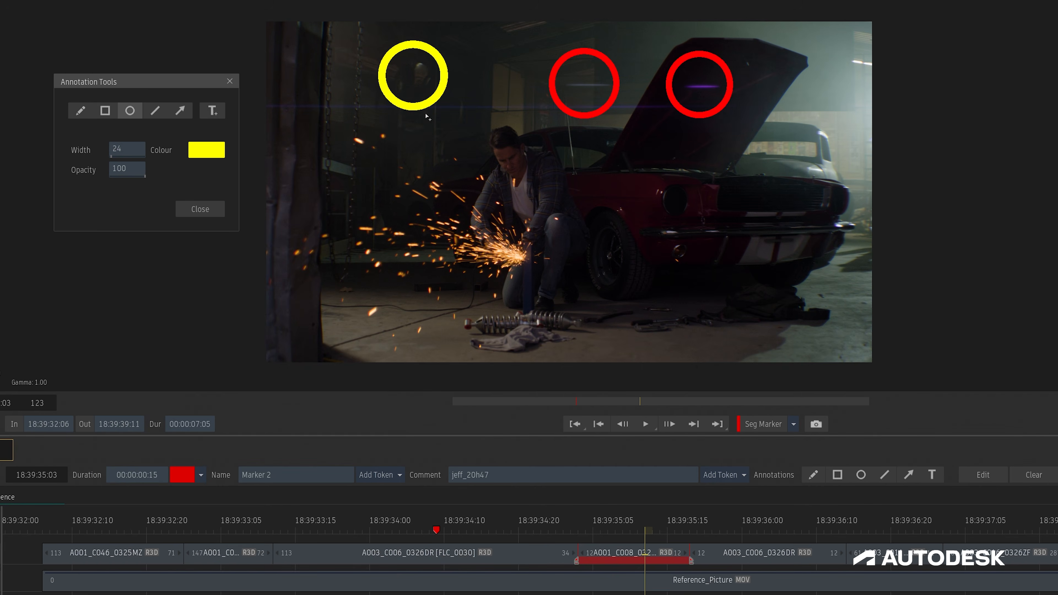
Add red text 'Remove' at size 23 and place it under the raised hood.
{"action": "left_click", "coordinate": [213, 111]}
{"action": "left_click", "coordinate": [207, 150]}
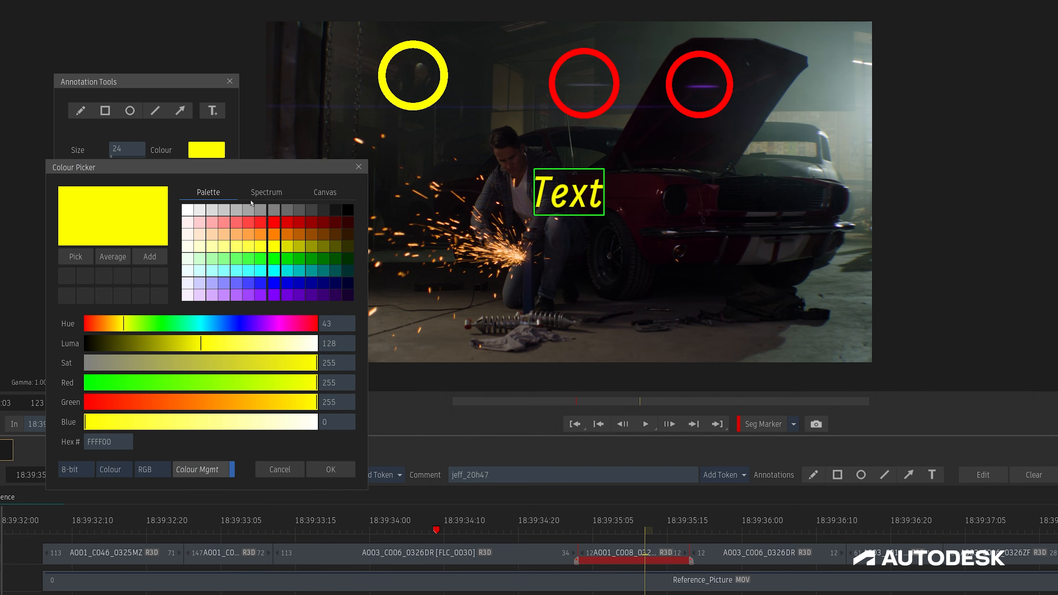
{"action": "left_click", "coordinate": [274, 224]}
{"action": "left_click", "coordinate": [329, 468]}
{"action": "double_click", "coordinate": [127, 210]}
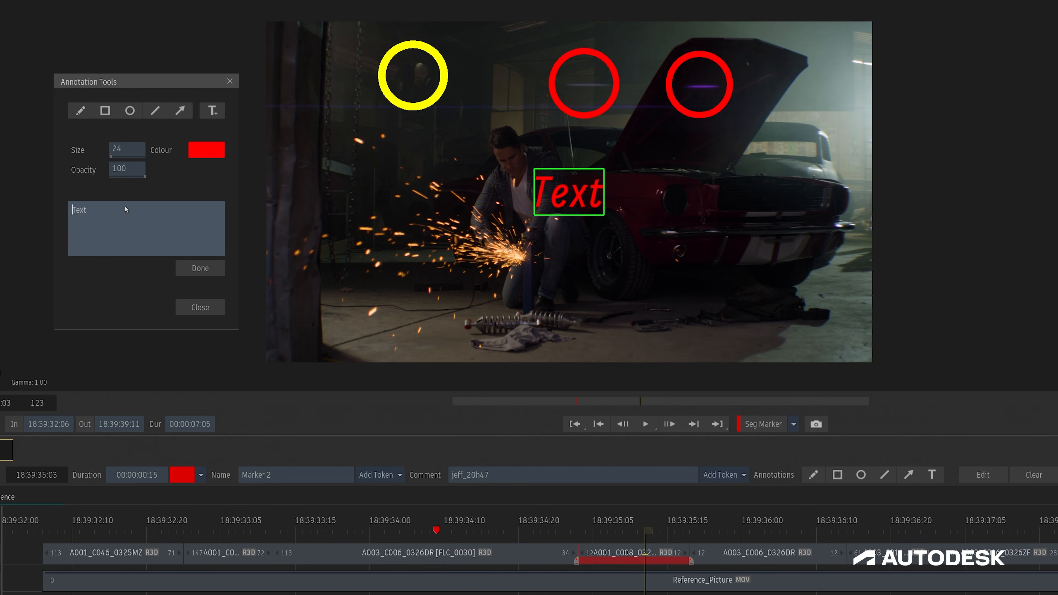
{"action": "type", "text": "Remove"}
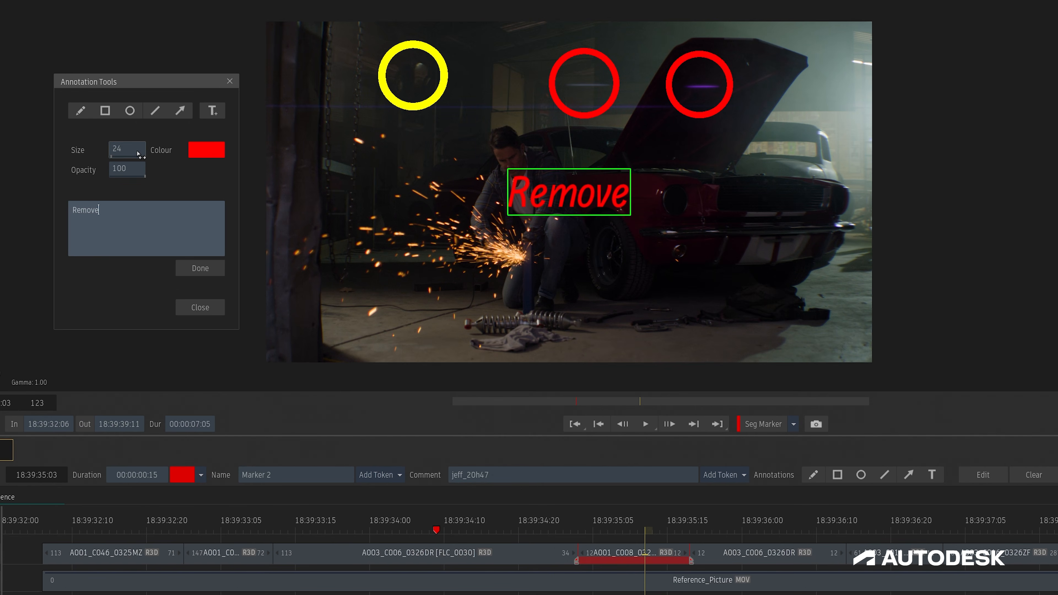
{"action": "mouse_move", "coordinate": [135, 152]}
{"action": "left_mouse_down"}
{"action": "mouse_move", "coordinate": [123, 151]}
{"action": "mouse_move", "coordinate": [133, 151]}
{"action": "left_mouse_up"}
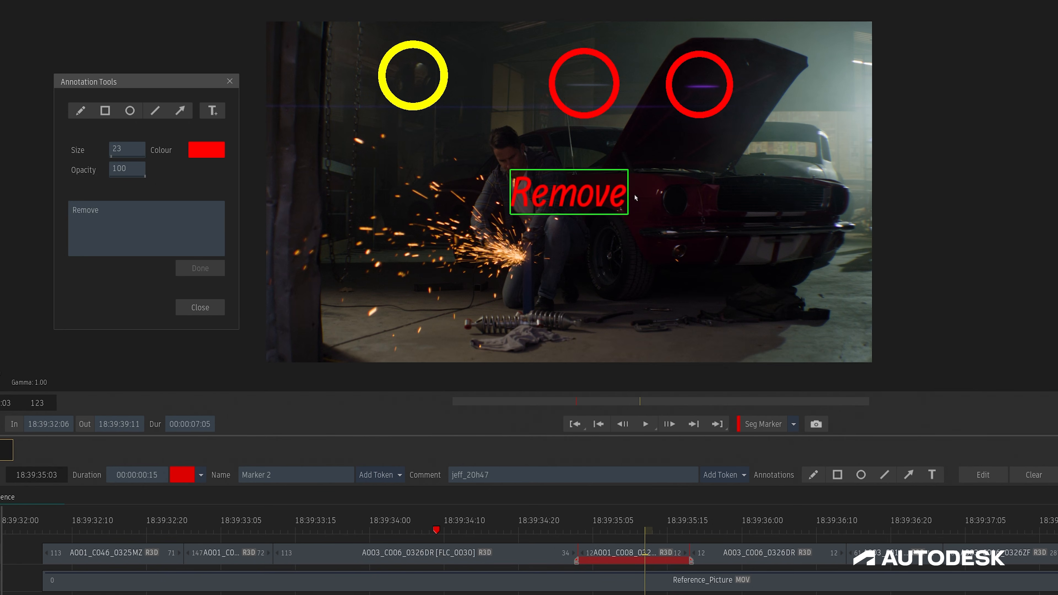
{"action": "left_click_drag", "start_coordinate": [559, 200], "coordinate": [652, 240]}
Draw two red arrows from the 'Remove' text up to the two red circles.
{"action": "left_click", "coordinate": [191, 111]}
{"action": "left_click_drag", "start_coordinate": [697, 204], "coordinate": [704, 132]}
{"action": "left_click_drag", "start_coordinate": [622, 193], "coordinate": [585, 125]}
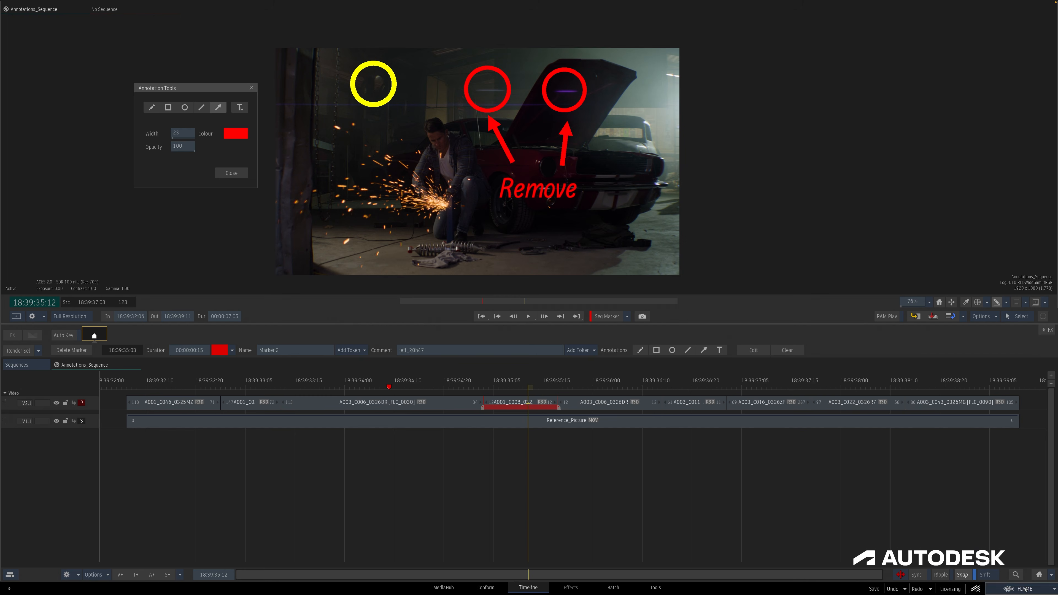
Change the annotations font preference to Discreet Bold.
{"action": "left_click", "coordinate": [1025, 589]}
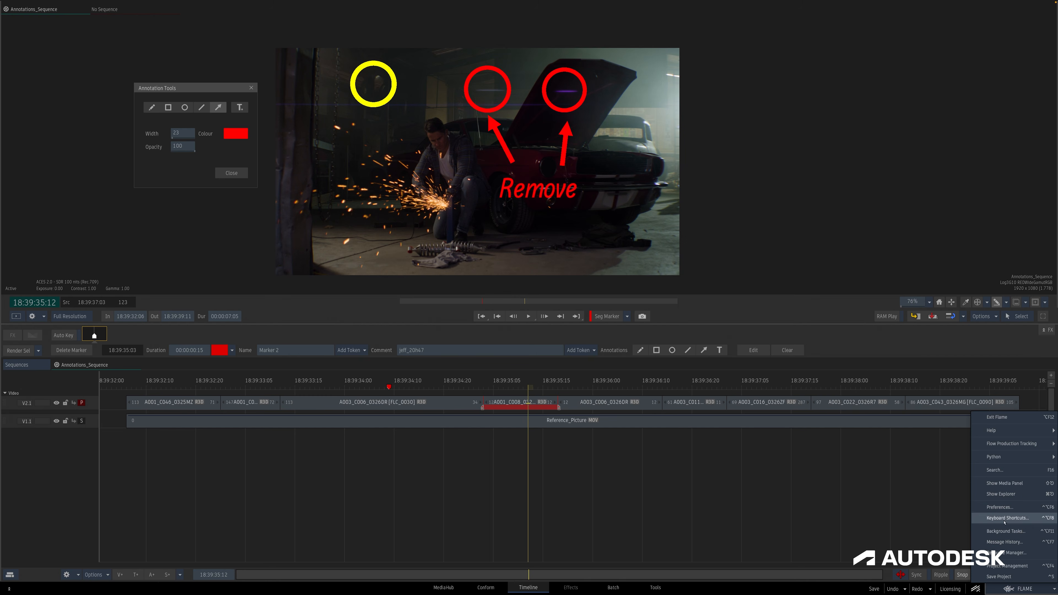
{"action": "left_click", "coordinate": [1016, 507]}
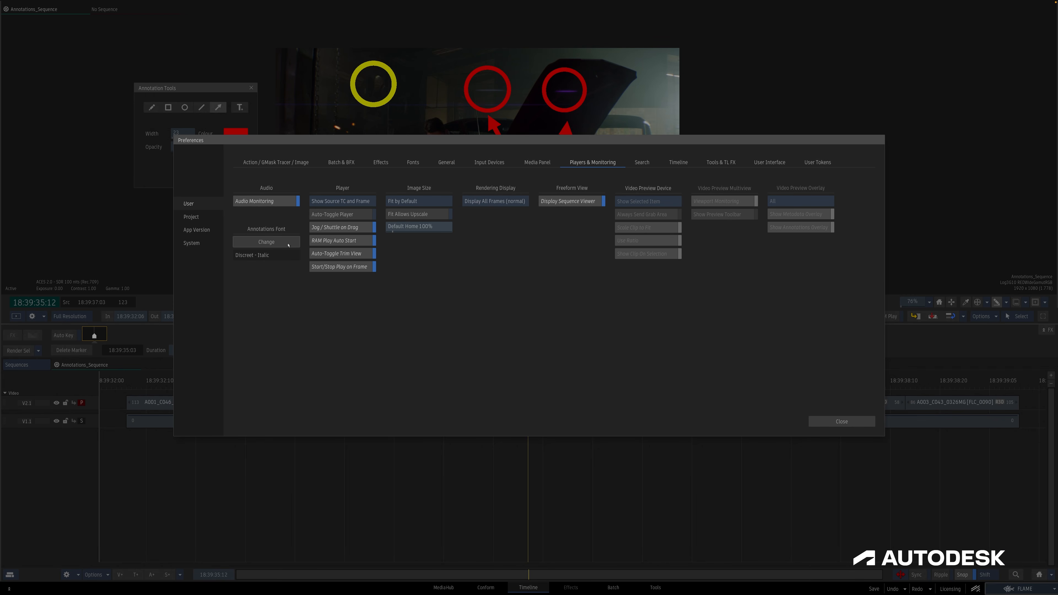
{"action": "left_click", "coordinate": [266, 242]}
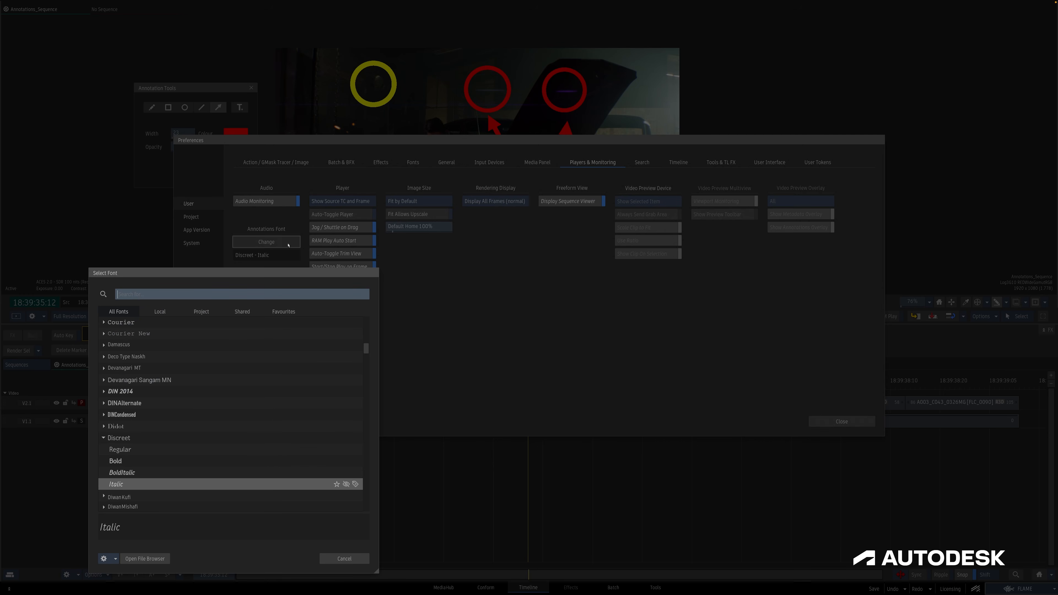
{"action": "left_click", "coordinate": [125, 464]}
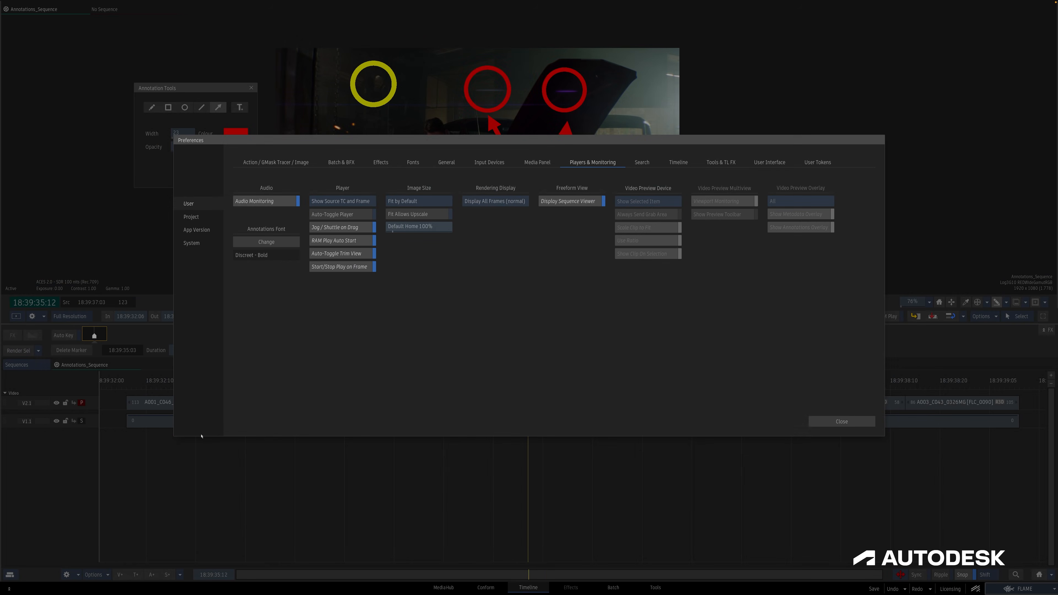
{"action": "left_click", "coordinate": [842, 422]}
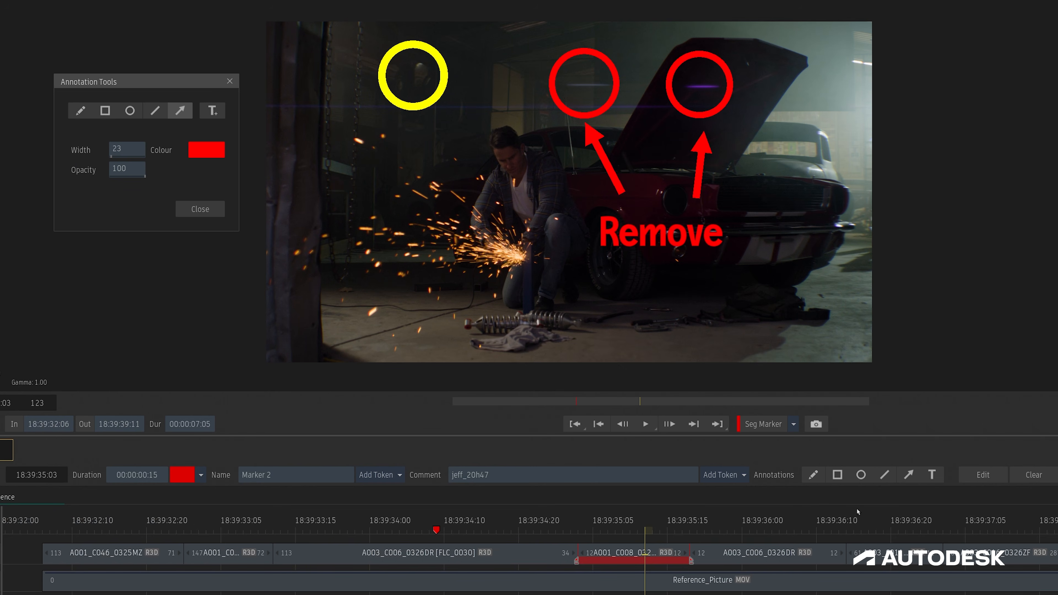
Select the yellow circle, increase its width to 34 and nudge it slightly right.
{"action": "left_click", "coordinate": [183, 113]}
{"action": "left_click", "coordinate": [401, 104]}
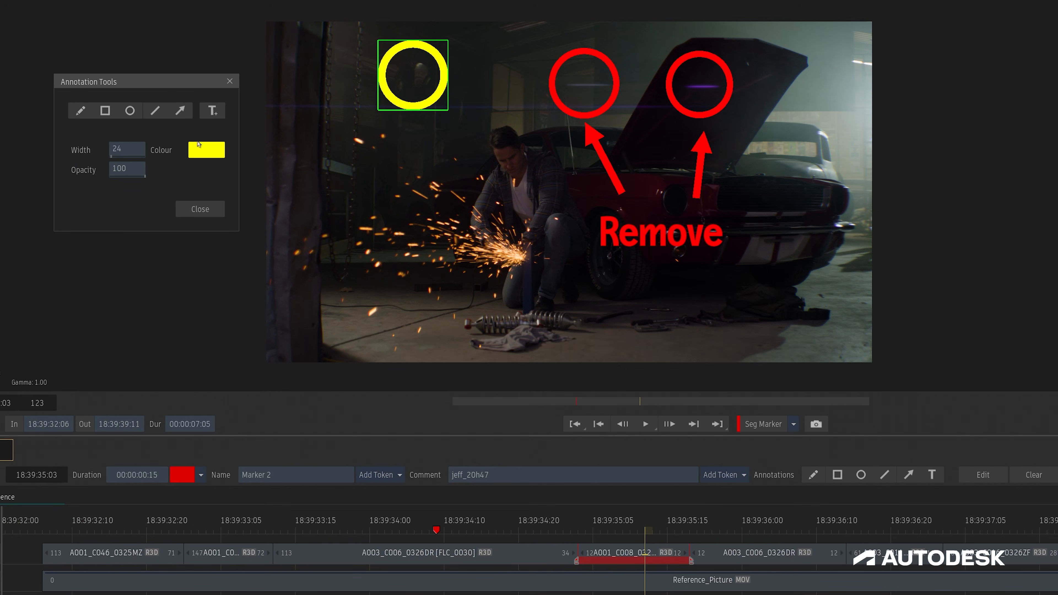
{"action": "left_click_drag", "start_coordinate": [121, 155], "coordinate": [133, 155]}
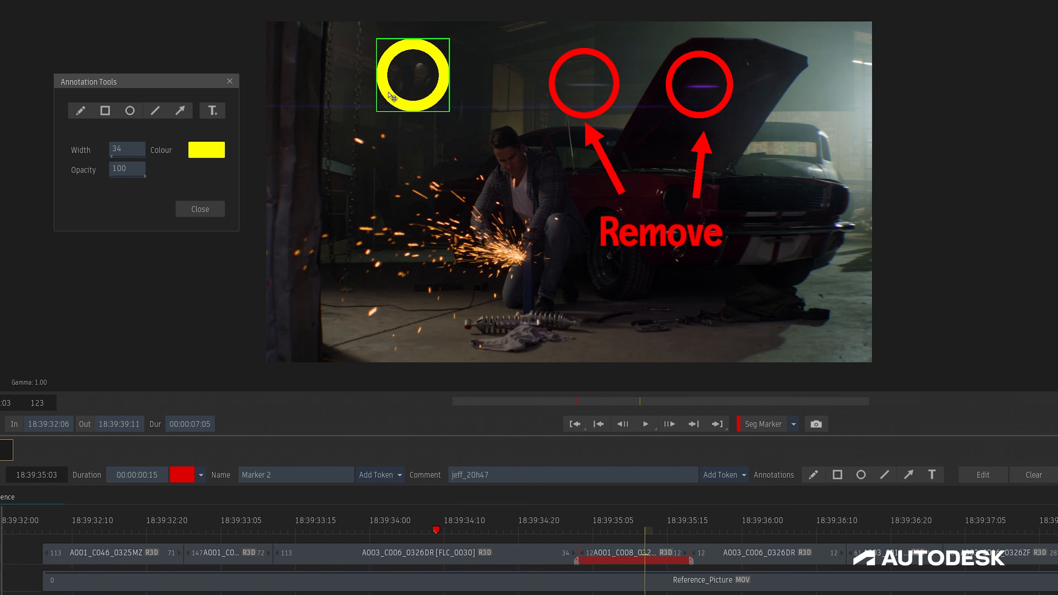
{"action": "left_click_drag", "start_coordinate": [390, 94], "coordinate": [402, 91]}
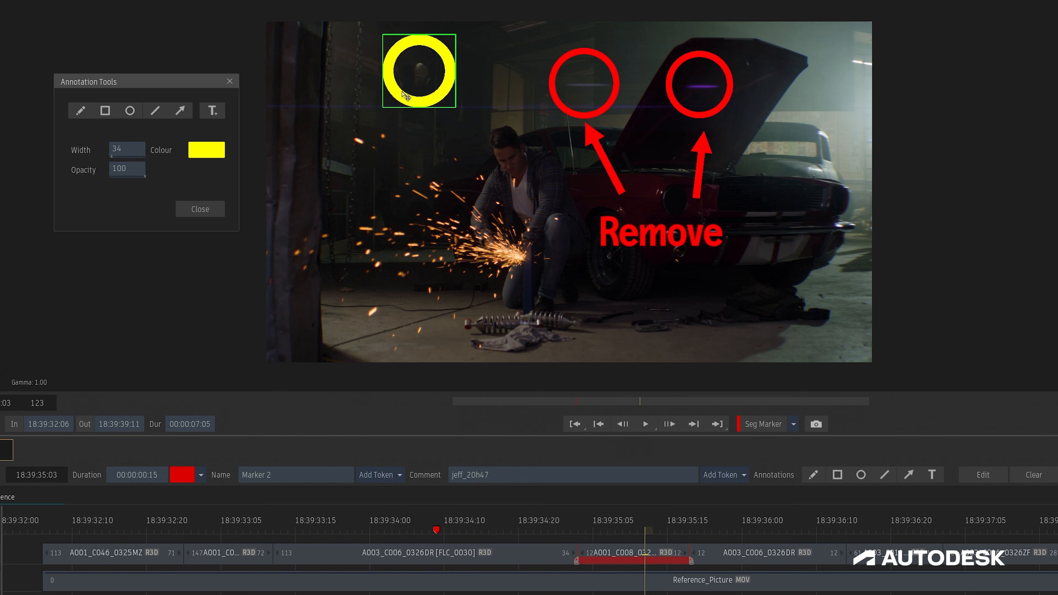
Draw six yellow freehand strokes around the grinder sparks.
{"action": "left_click", "coordinate": [571, 112]}
{"action": "left_click", "coordinate": [599, 147]}
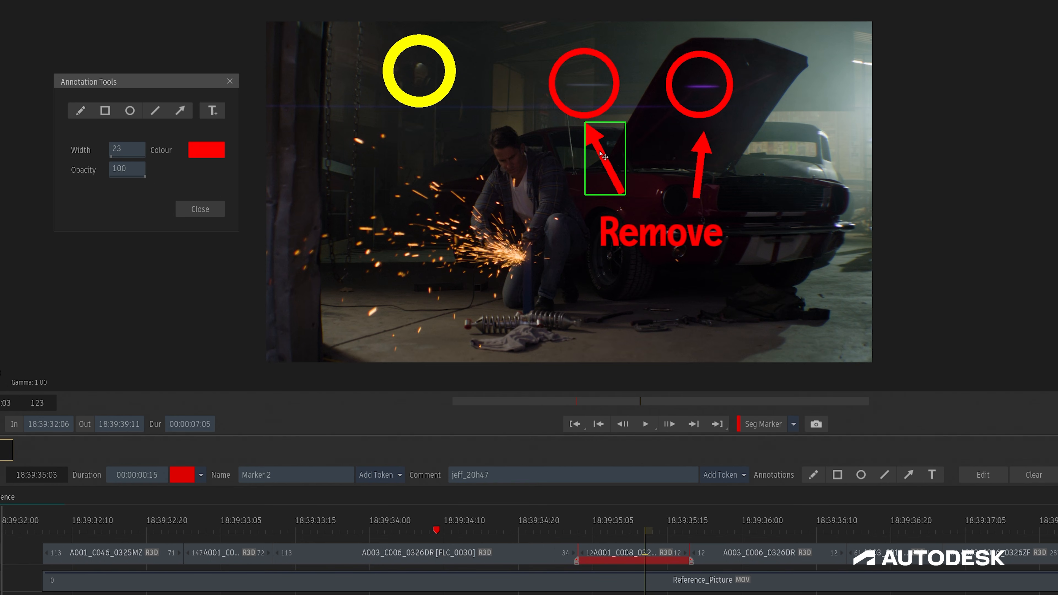
{"action": "left_click", "coordinate": [80, 111]}
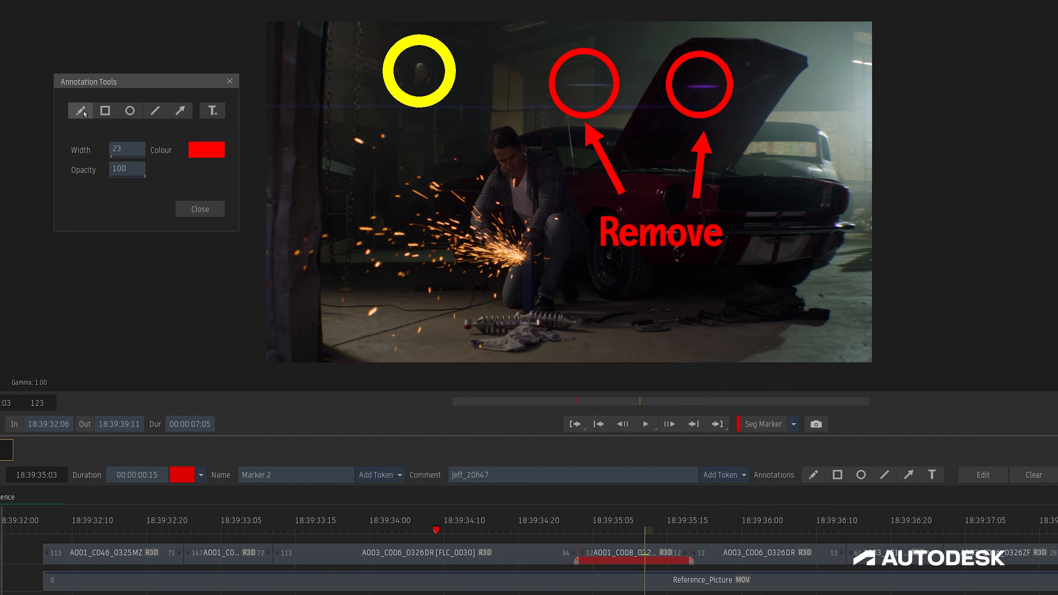
{"action": "left_click", "coordinate": [206, 150]}
{"action": "left_click", "coordinate": [274, 247]}
{"action": "left_click", "coordinate": [331, 470]}
{"action": "mouse_move", "coordinate": [491, 228]}
{"action": "left_mouse_down"}
{"action": "mouse_move", "coordinate": [466, 213]}
{"action": "mouse_move", "coordinate": [441, 223]}
{"action": "left_mouse_up"}
{"action": "left_click_drag", "start_coordinate": [470, 251], "coordinate": [436, 242]}
{"action": "left_click_drag", "start_coordinate": [465, 270], "coordinate": [437, 269]}
{"action": "left_click_drag", "start_coordinate": [418, 240], "coordinate": [394, 235]}
{"action": "left_click_drag", "start_coordinate": [434, 195], "coordinate": [412, 185]}
{"action": "left_click_drag", "start_coordinate": [406, 262], "coordinate": [370, 254]}
Add yellow text 'Add more sparks' at size 15 and move it below the sparks.
{"action": "left_click", "coordinate": [212, 110]}
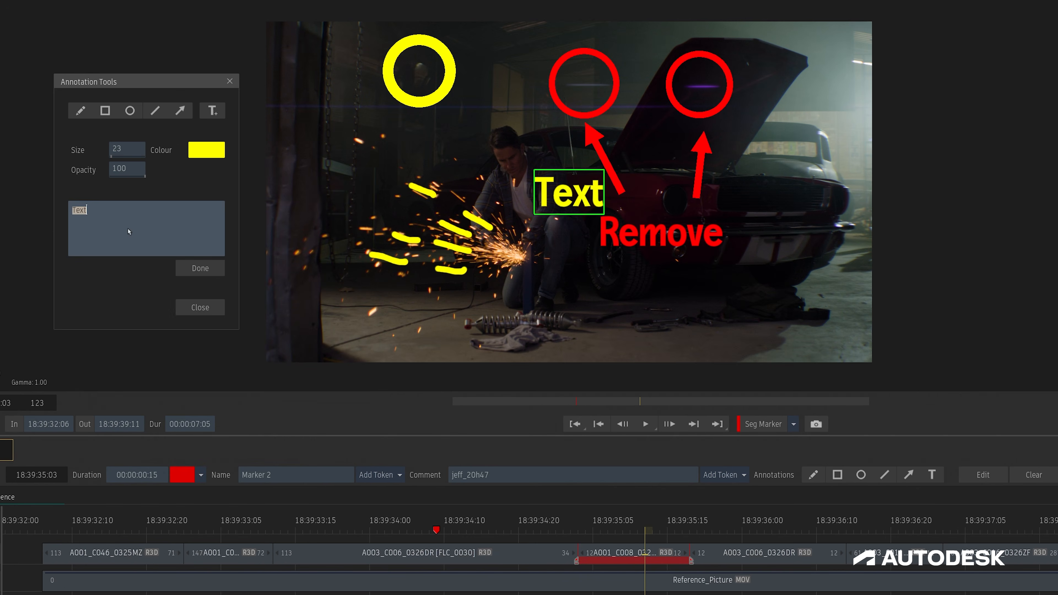
{"action": "type", "text": "Add more sparks"}
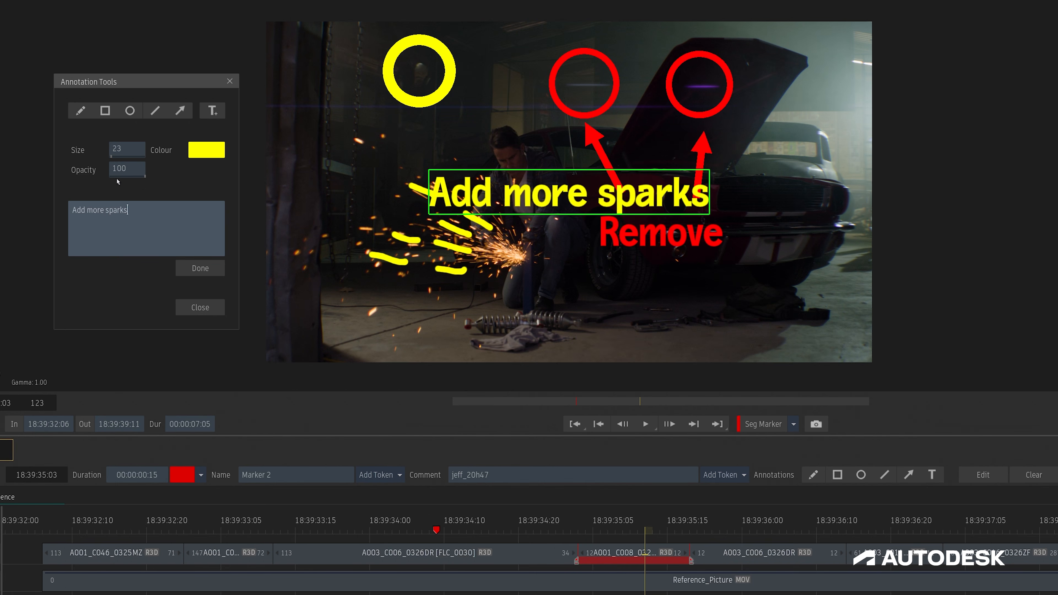
{"action": "left_click_drag", "start_coordinate": [123, 151], "coordinate": [116, 151]}
{"action": "left_click_drag", "start_coordinate": [540, 201], "coordinate": [484, 321]}
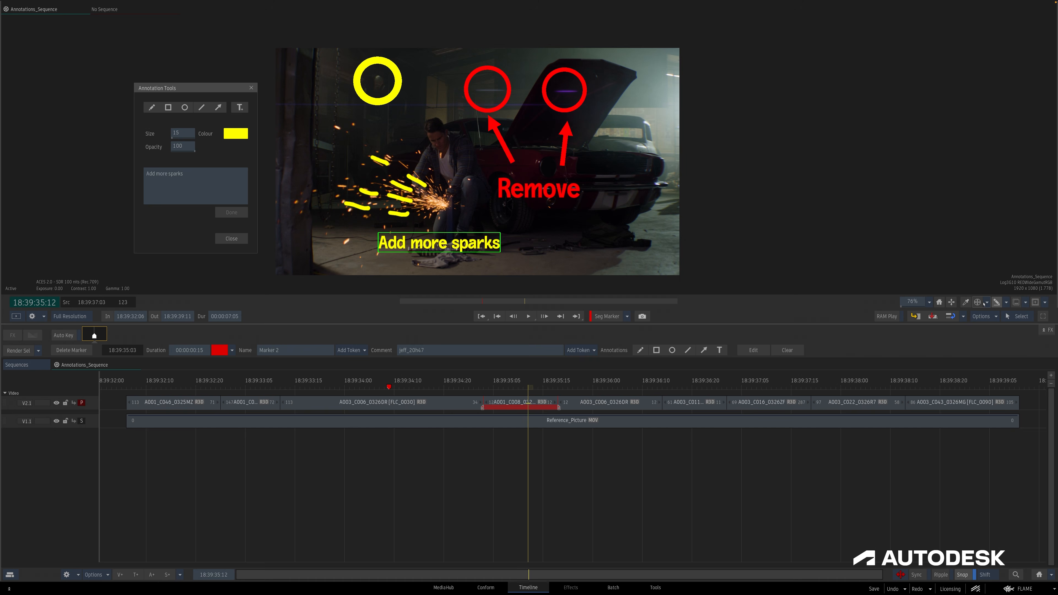
Toggle the annotations display off and on, and open the annotation editing tools from the viewer menu.
{"action": "left_click", "coordinate": [997, 303]}
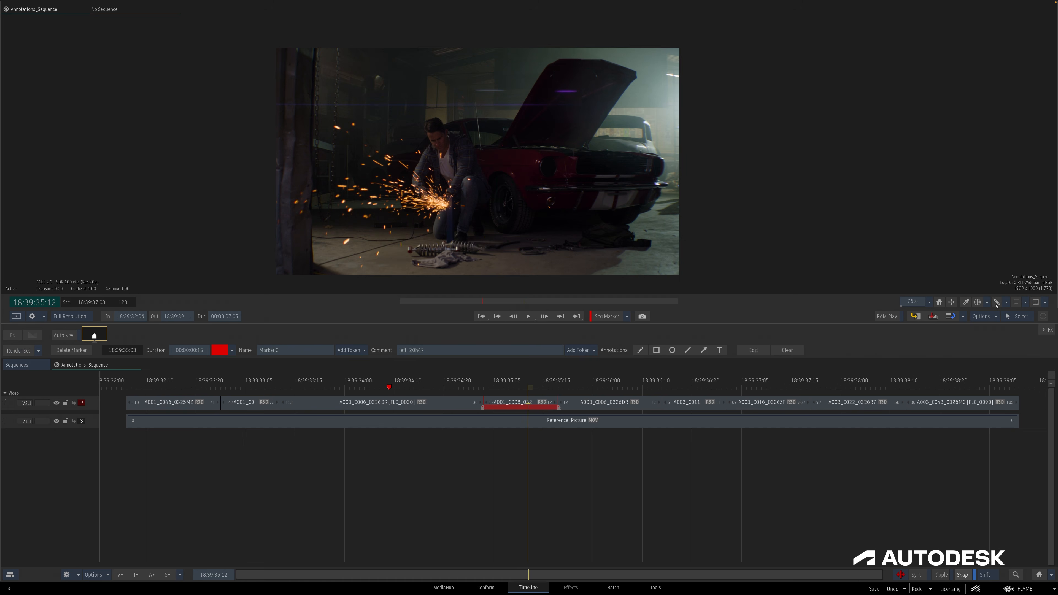
{"action": "left_click", "coordinate": [996, 304]}
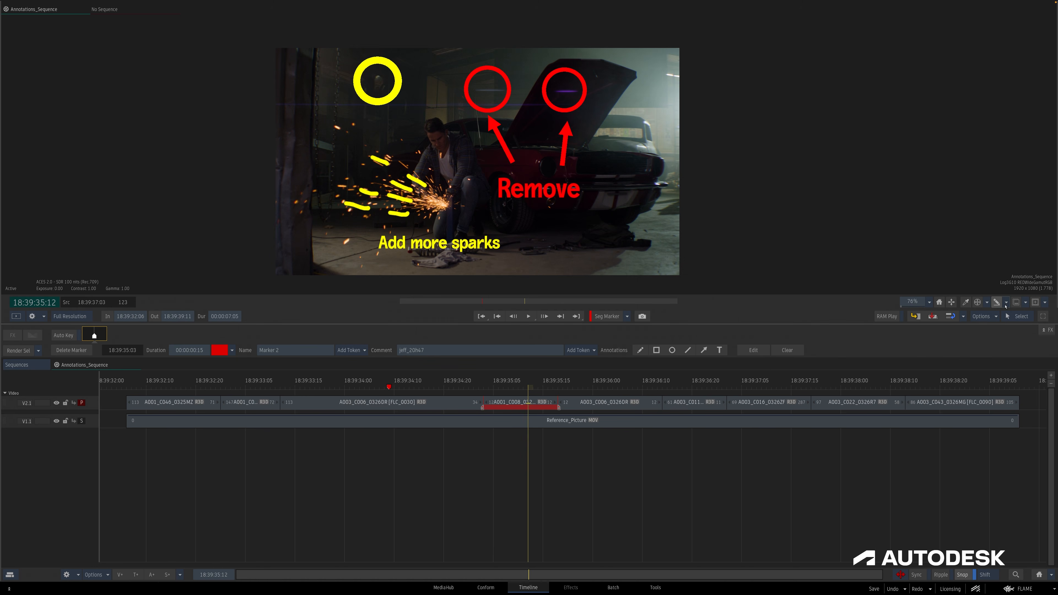
{"action": "left_click", "coordinate": [1006, 303]}
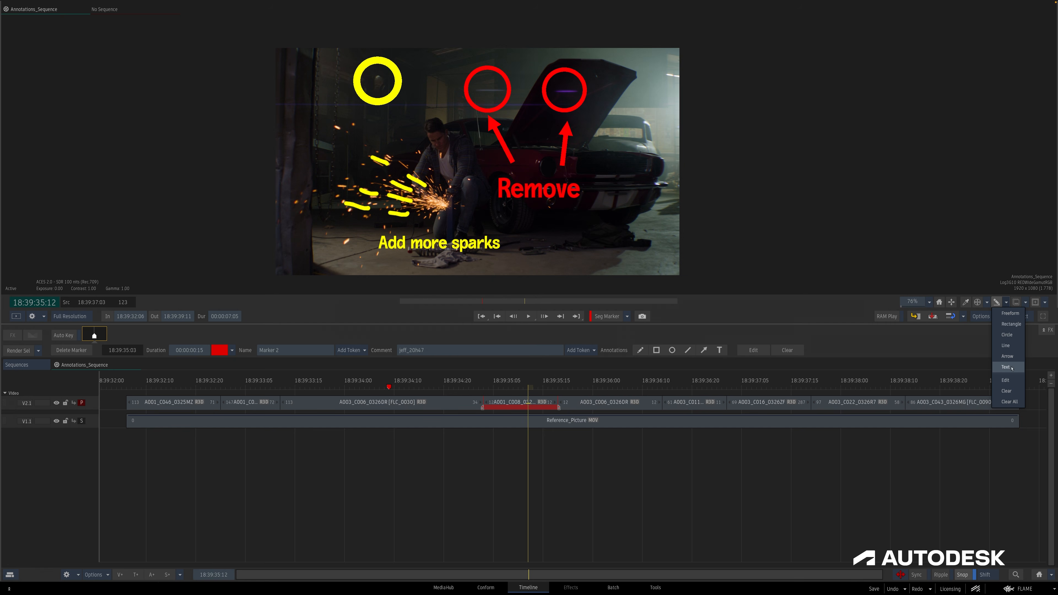
{"action": "left_click", "coordinate": [1012, 380]}
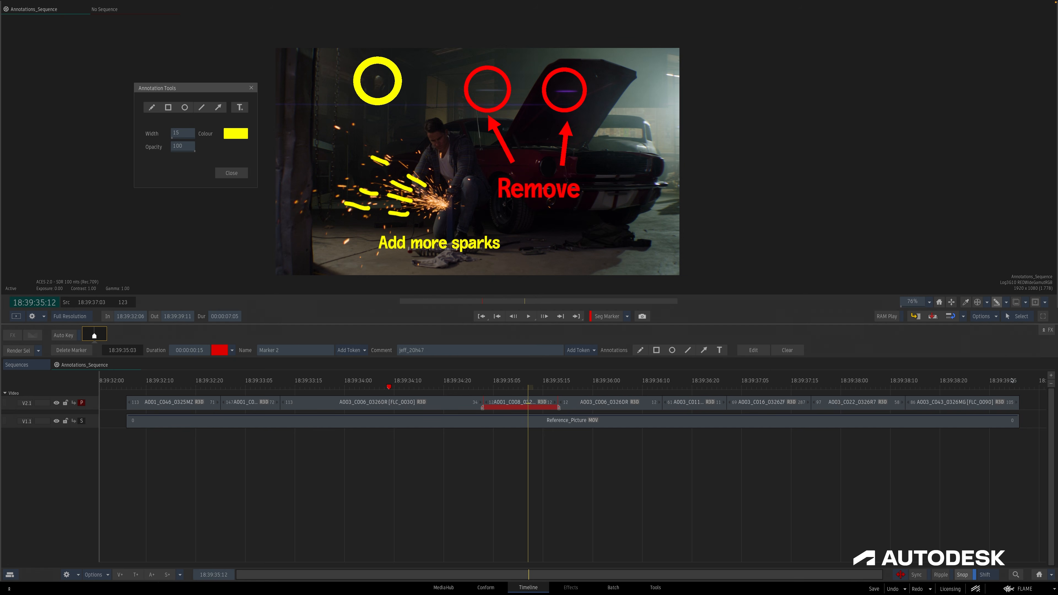
{"action": "left_click", "coordinate": [1006, 305]}
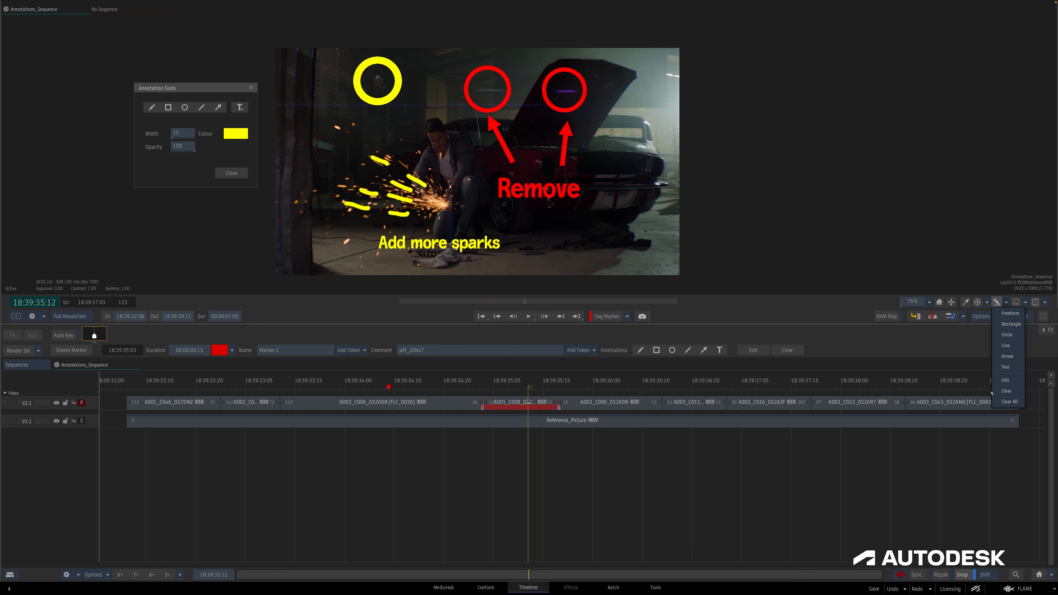
{"action": "left_click", "coordinate": [926, 346]}
Play forward to the next clip and sketch a yellow freehand zigzag across the sky above the red car.
{"action": "key", "text": "space"}
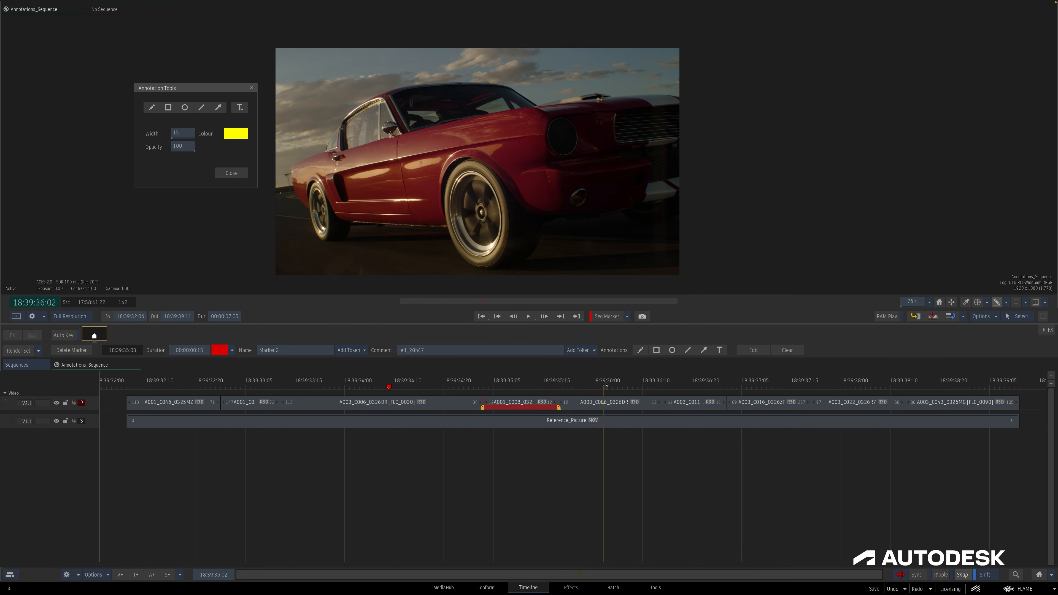
{"action": "left_click", "coordinate": [994, 304]}
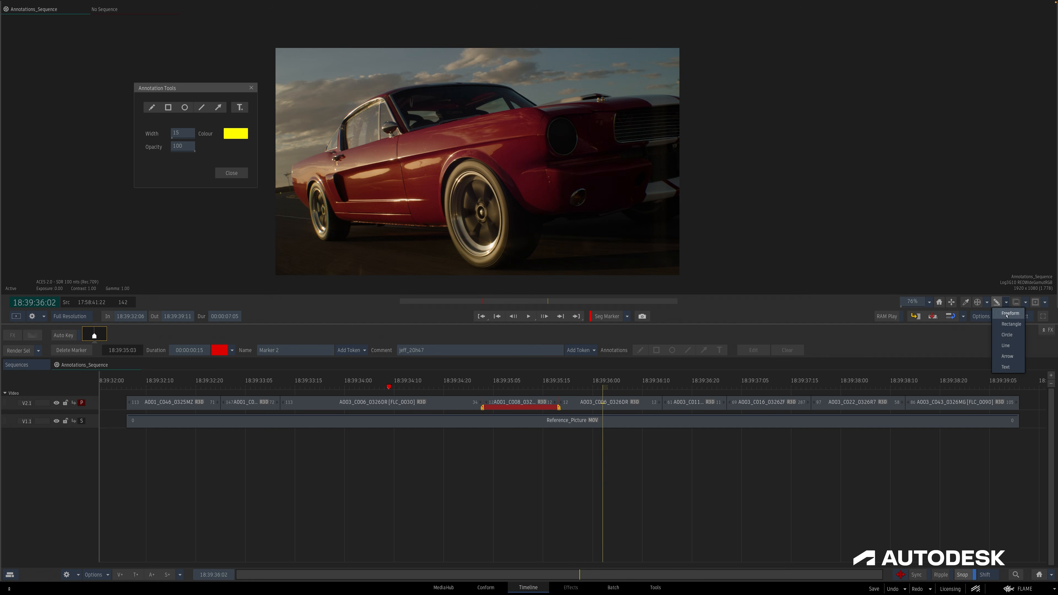
{"action": "left_click", "coordinate": [1009, 314]}
{"action": "mouse_move", "coordinate": [281, 112]}
{"action": "left_mouse_down"}
{"action": "mouse_move", "coordinate": [309, 142]}
{"action": "mouse_move", "coordinate": [303, 90]}
{"action": "mouse_move", "coordinate": [334, 68]}
{"action": "mouse_move", "coordinate": [488, 70]}
{"action": "mouse_move", "coordinate": [602, 89]}
{"action": "mouse_move", "coordinate": [674, 89]}
{"action": "left_mouse_up"}
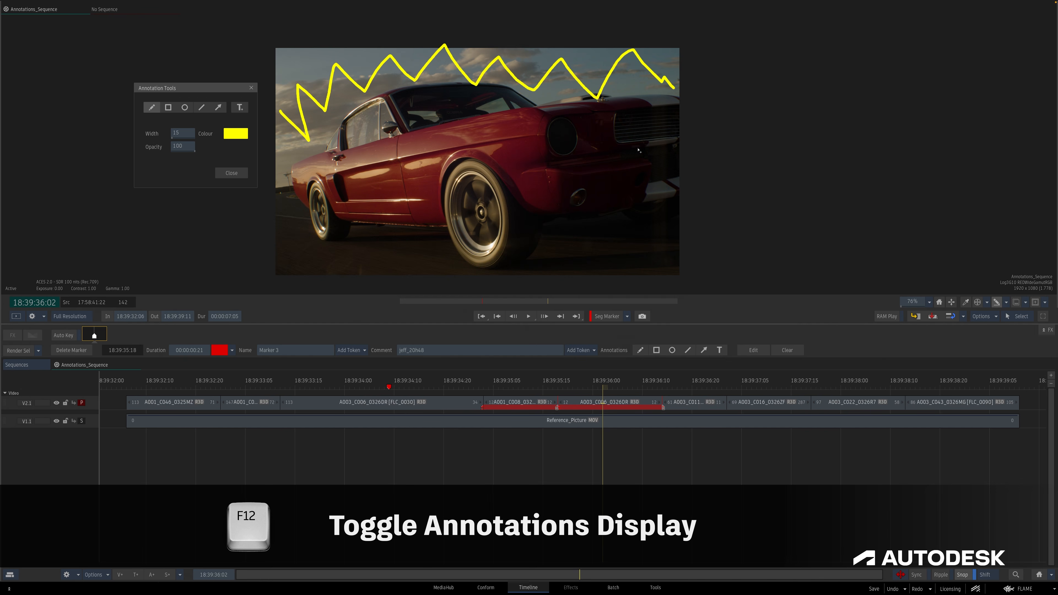
Toggle the viewer's annotations display off and on, and reopen the annotation tools.
{"action": "key", "text": "F12"}
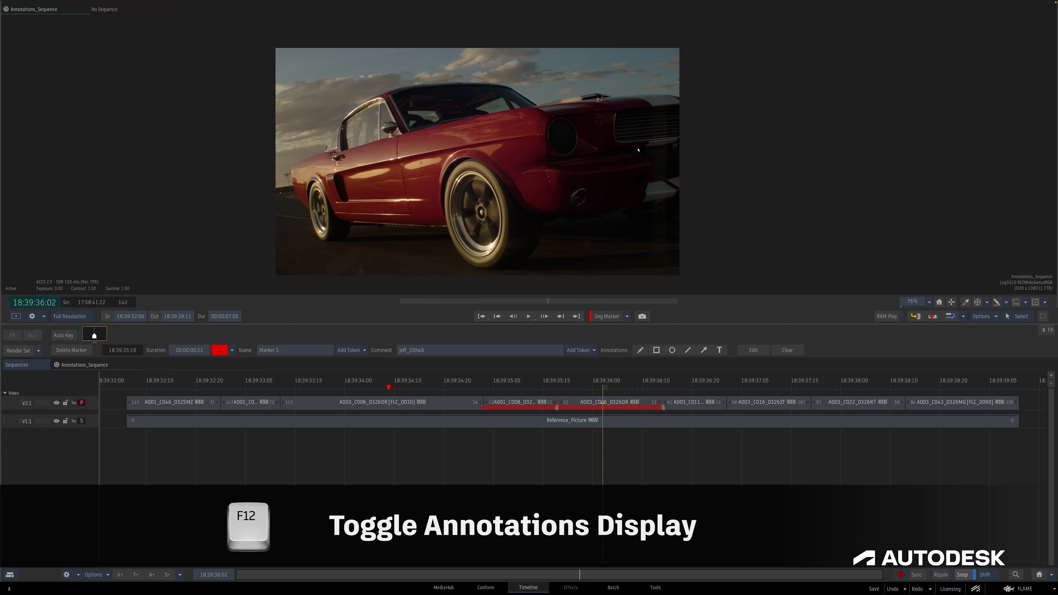
{"action": "key", "text": "F12"}
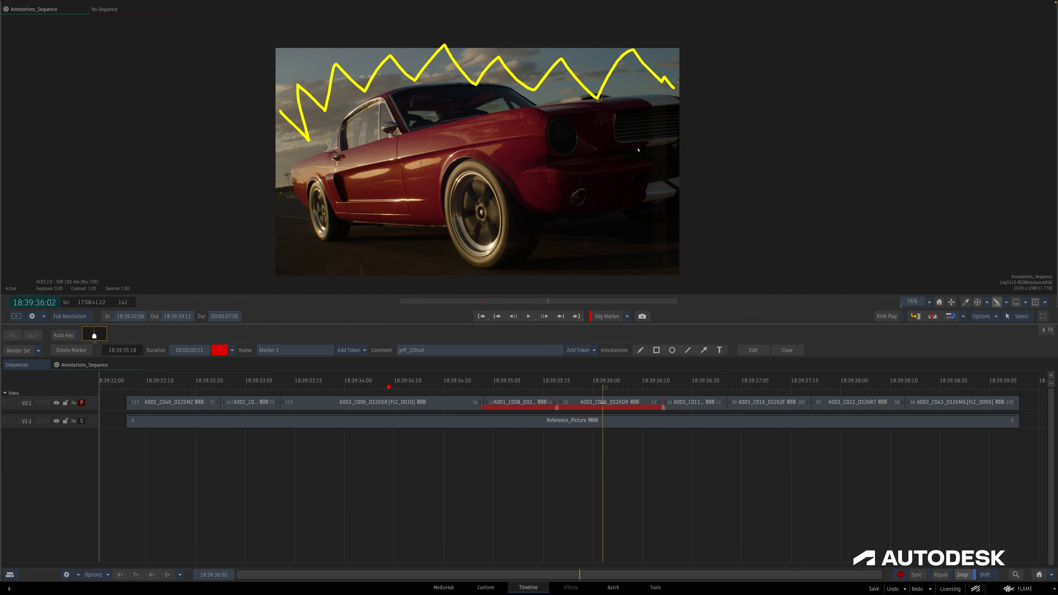
{"action": "key", "text": "shift+F12"}
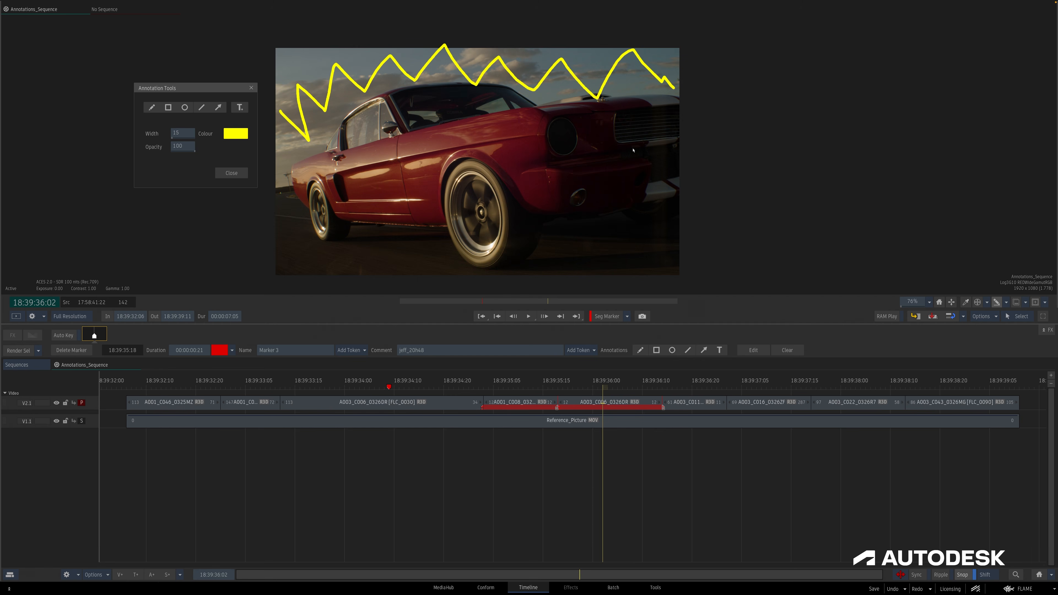
Move the playhead to Marker 1 and show the media library panel beside the viewer.
{"action": "left_click_drag", "start_coordinate": [429, 386], "coordinate": [389, 387]}
{"action": "left_click", "coordinate": [390, 387]}
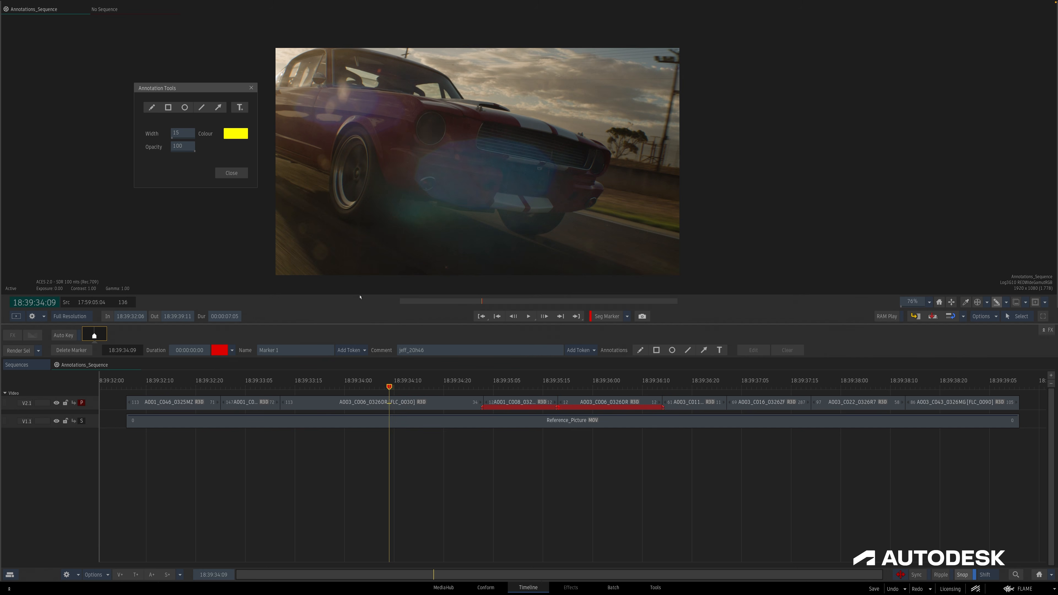
{"action": "left_click", "coordinate": [252, 88]}
{"action": "key", "text": "ctrl+Tab"}
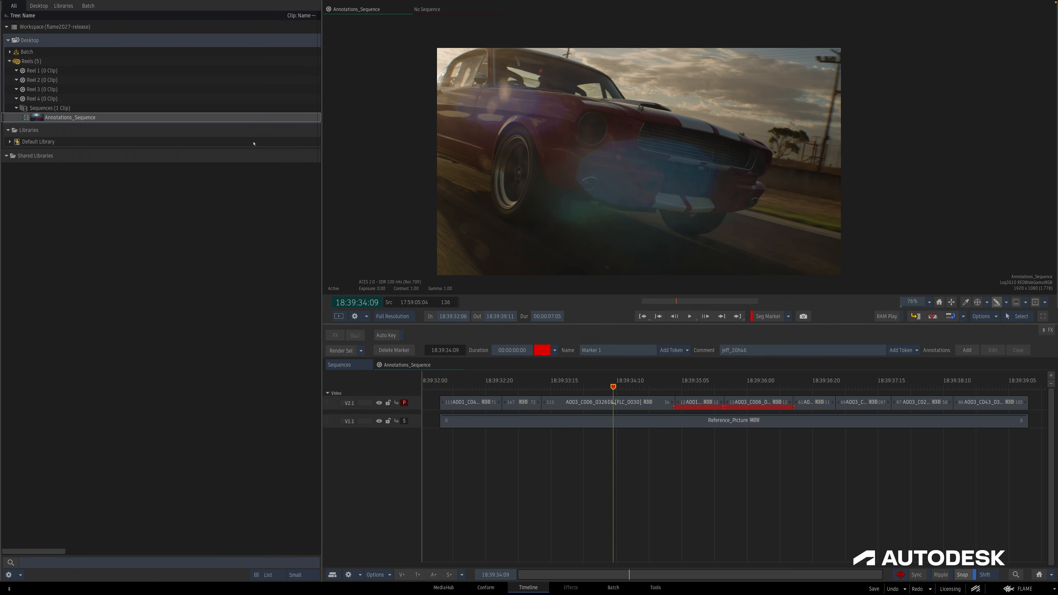
{"action": "left_click_drag", "start_coordinate": [321, 191], "coordinate": [321, 215]}
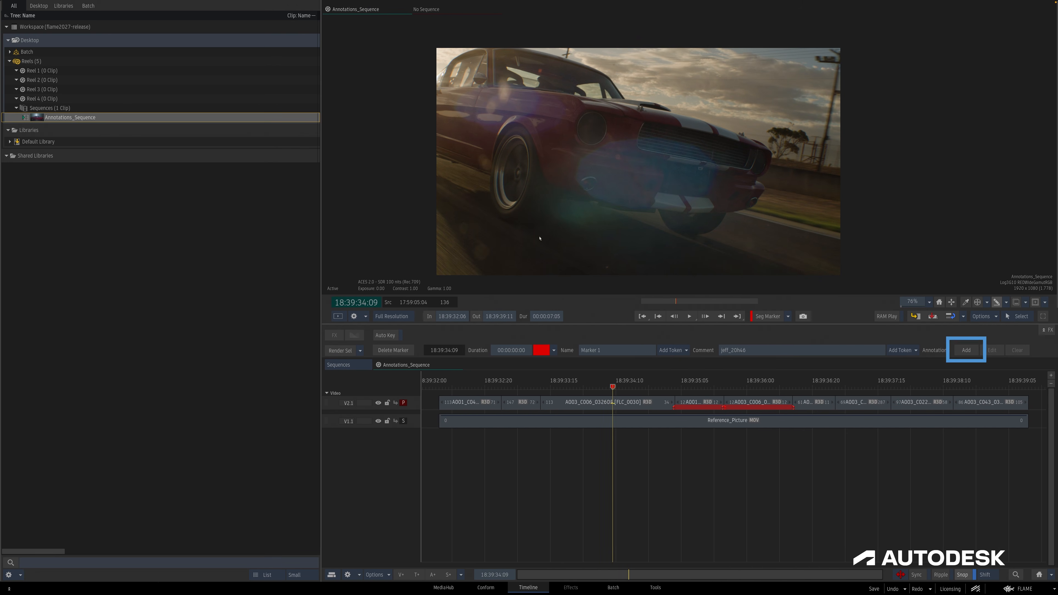
Open the annotation tools from Marker 1's Add button, reposition the tools window, and close it.
{"action": "left_click", "coordinate": [961, 350]}
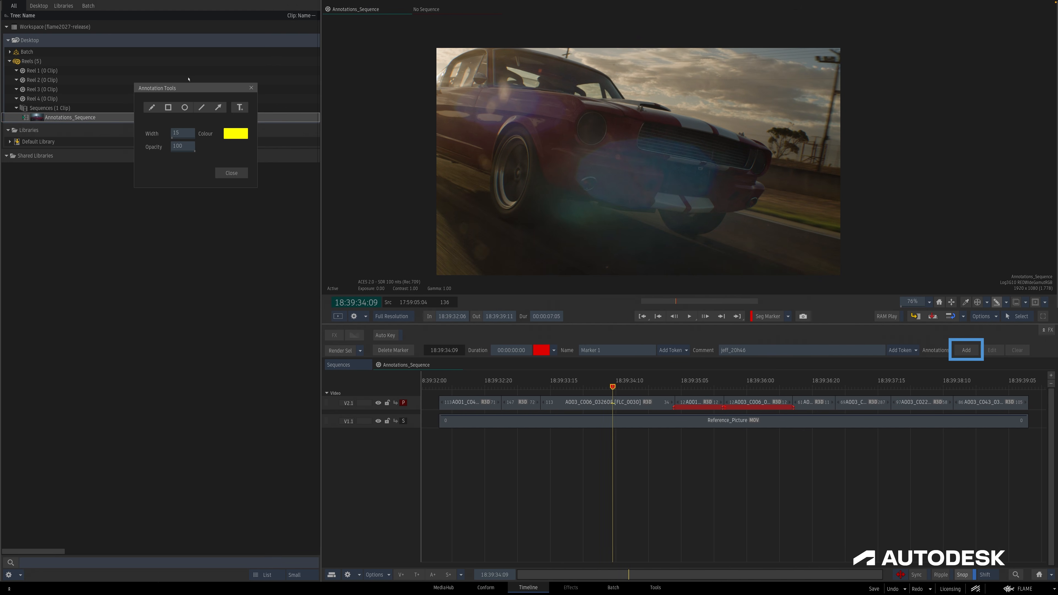
{"action": "left_click_drag", "start_coordinate": [189, 86], "coordinate": [366, 108]}
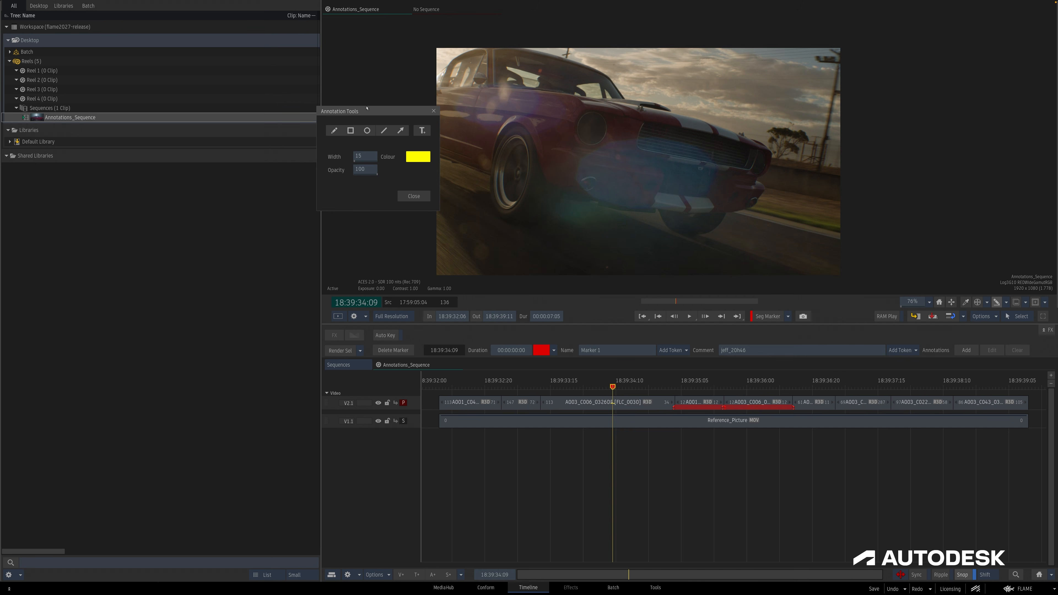
{"action": "left_click", "coordinate": [401, 195]}
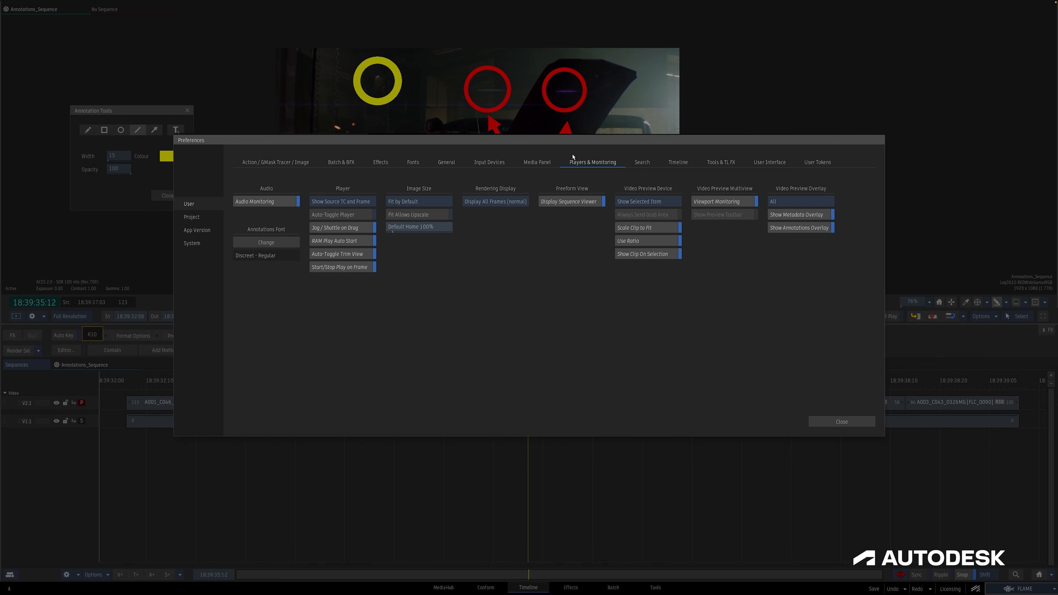
Toggle the Show Annotations Overlay preference off and on, and close Preferences.
{"action": "left_click", "coordinate": [820, 230]}
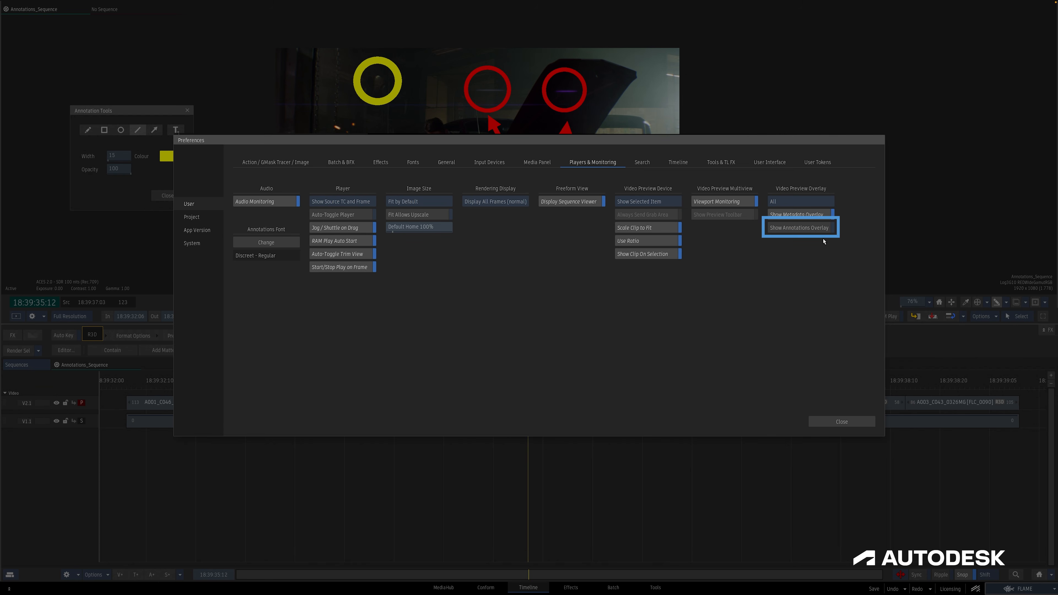
{"action": "left_click", "coordinate": [821, 230]}
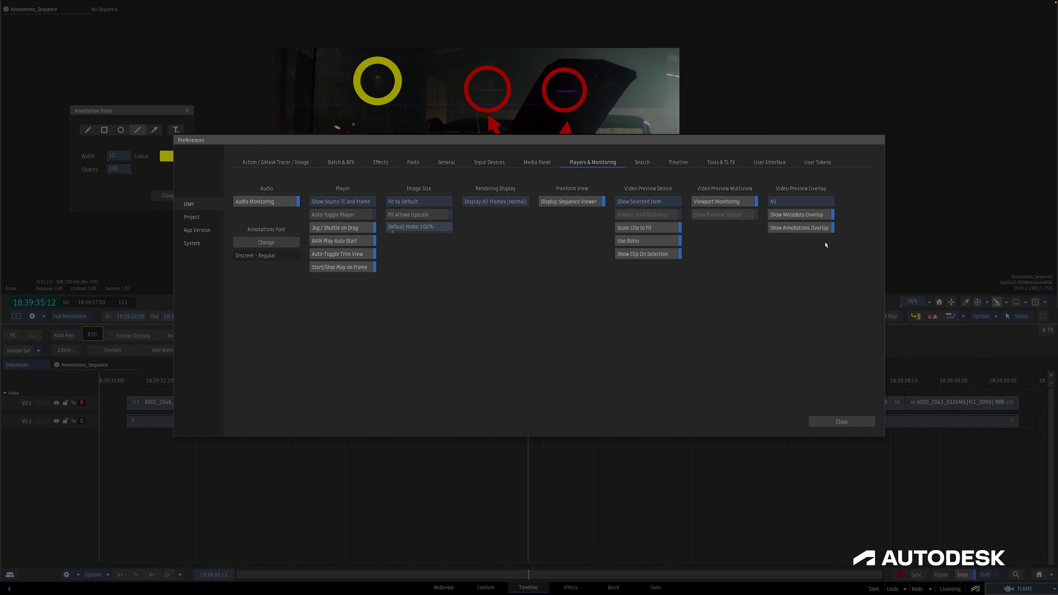
{"action": "left_click", "coordinate": [853, 428]}
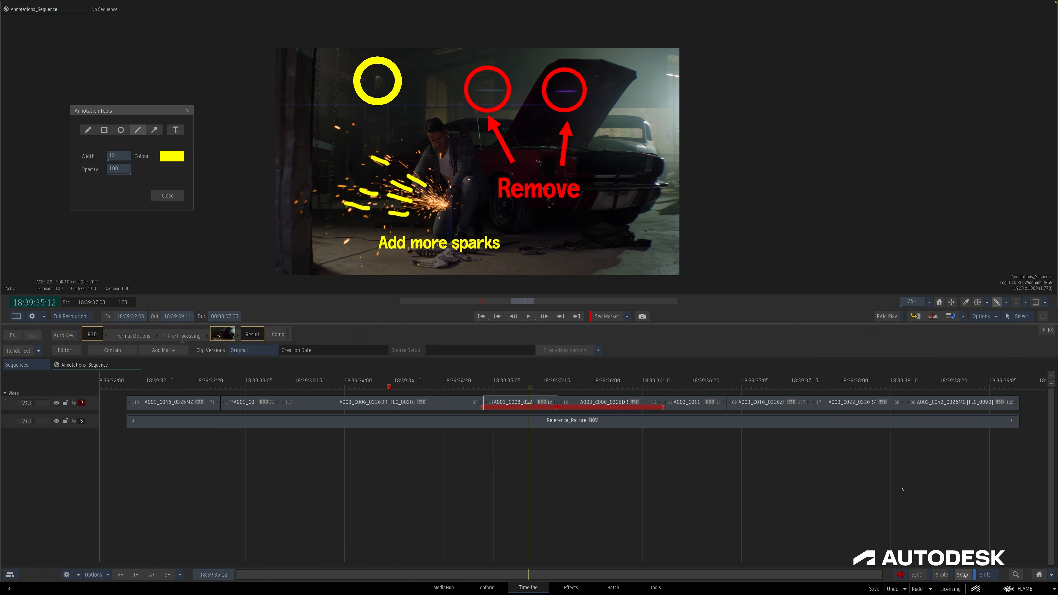
Browse the side panel's Markers and Annotations lists, selecting Marker 2 to list its annotations.
{"action": "left_click", "coordinate": [1014, 587]}
{"action": "left_click", "coordinate": [1000, 497]}
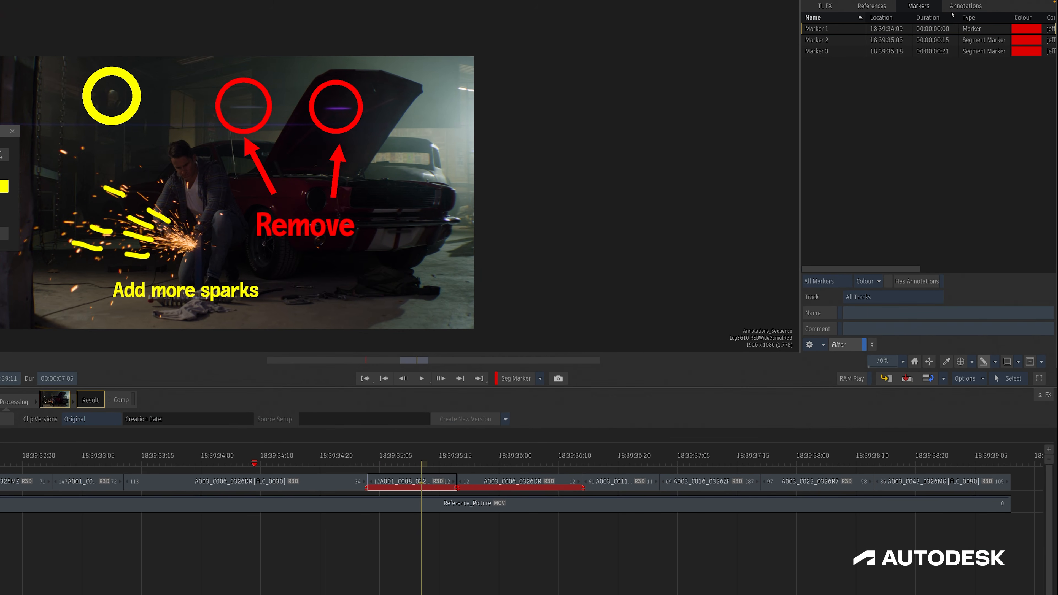
{"action": "left_click", "coordinate": [952, 8]}
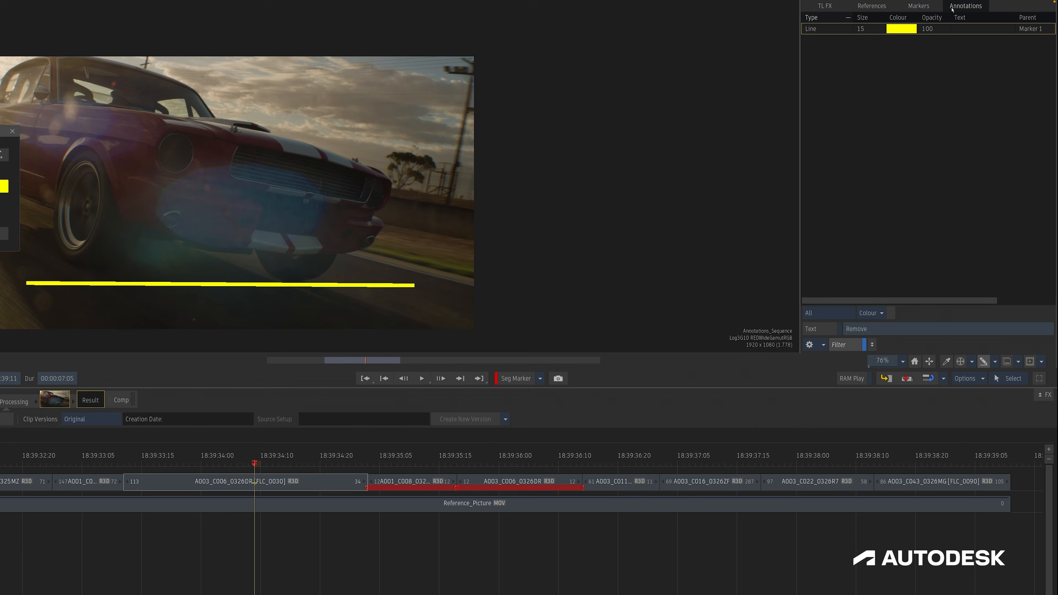
{"action": "left_click", "coordinate": [411, 457]}
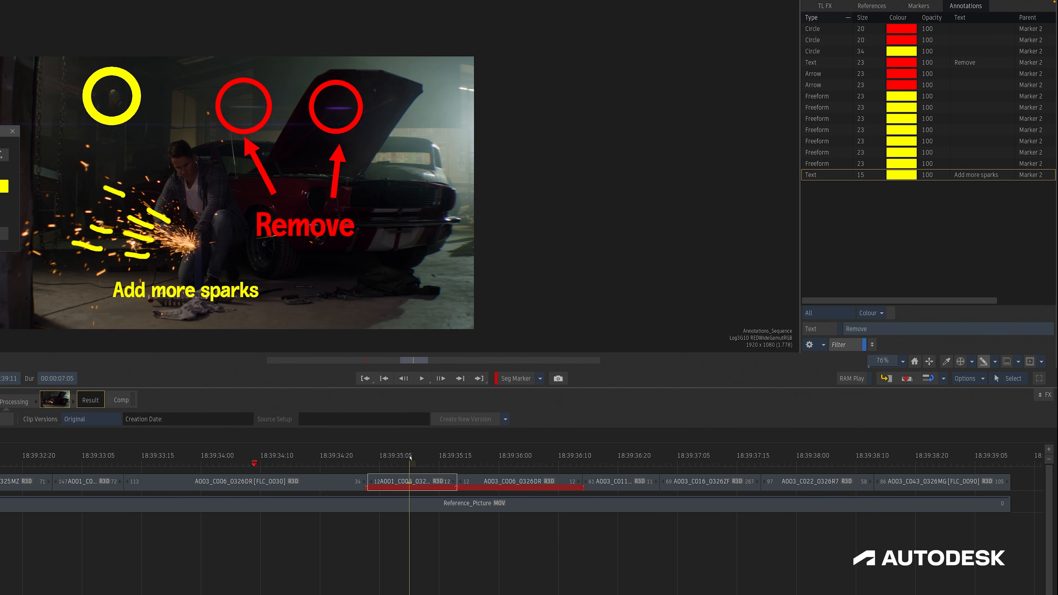
{"action": "left_click_drag", "start_coordinate": [861, 31], "coordinate": [874, 52]}
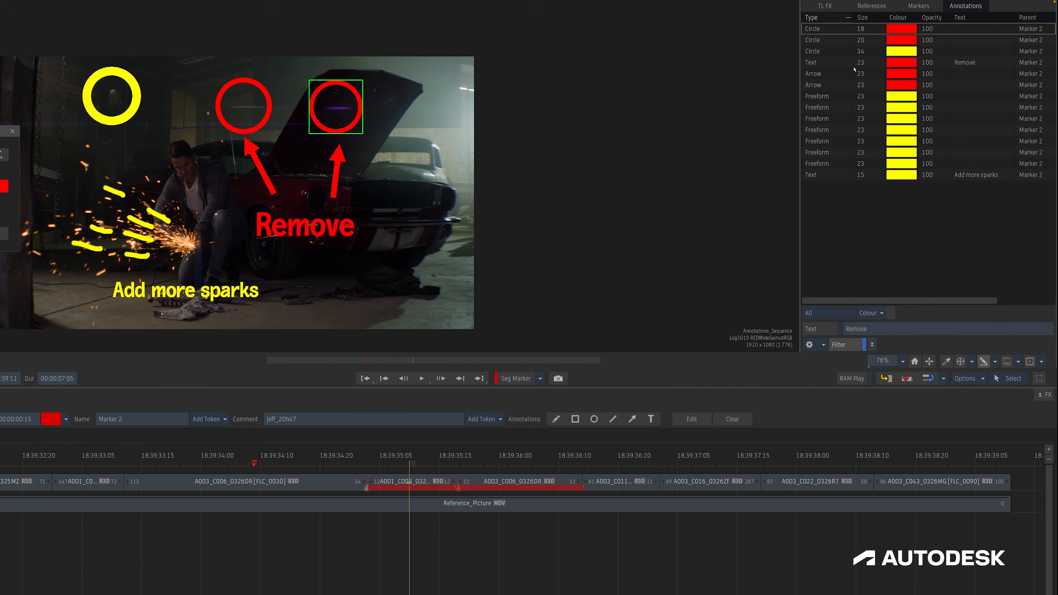
{"action": "left_click", "coordinate": [918, 6]}
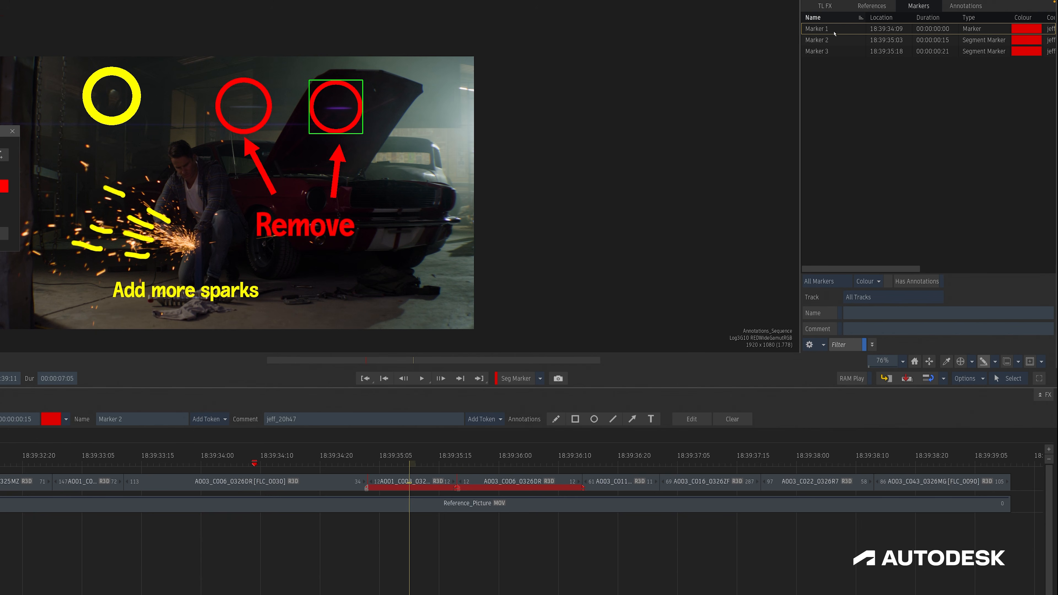
{"action": "left_click", "coordinate": [825, 38]}
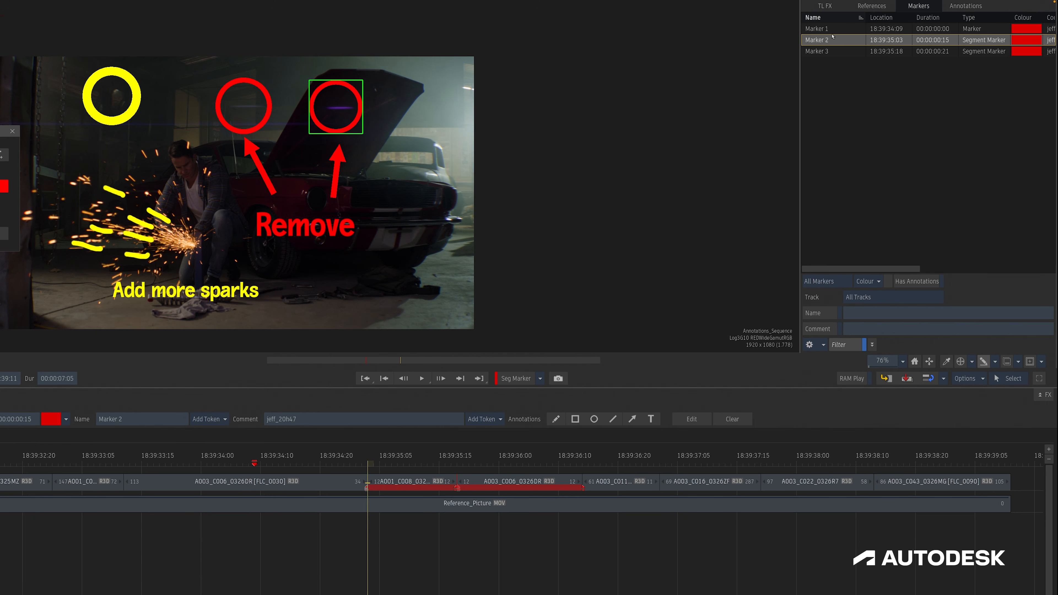
{"action": "left_click", "coordinate": [952, 6]}
Delete the yellow circle annotation from Marker 2's annotations list.
{"action": "left_click", "coordinate": [829, 27]}
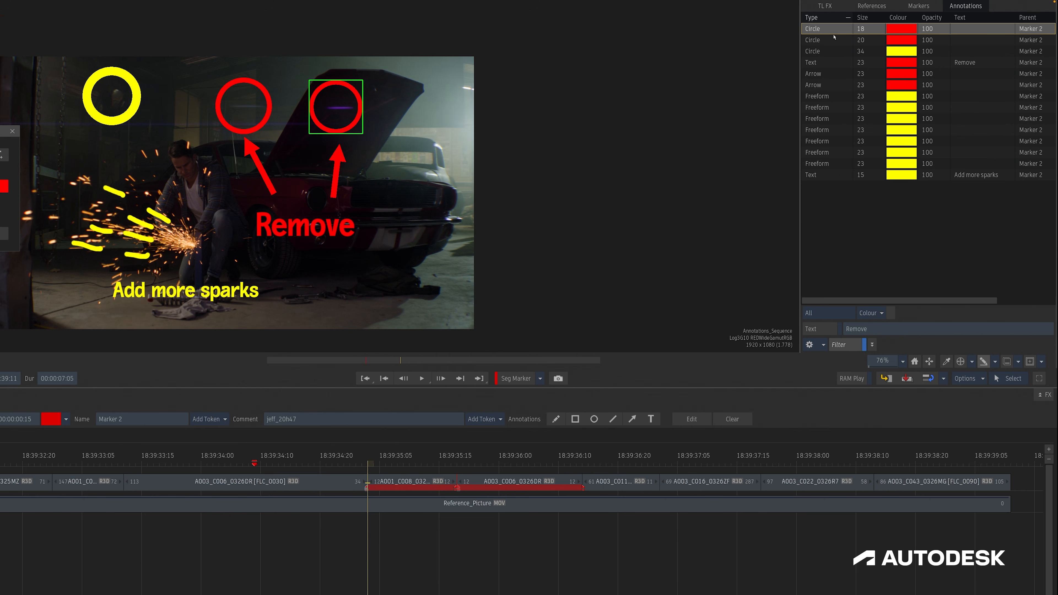
{"action": "left_click", "coordinate": [834, 51], "text": "shift"}
{"action": "right_click", "coordinate": [835, 52]}
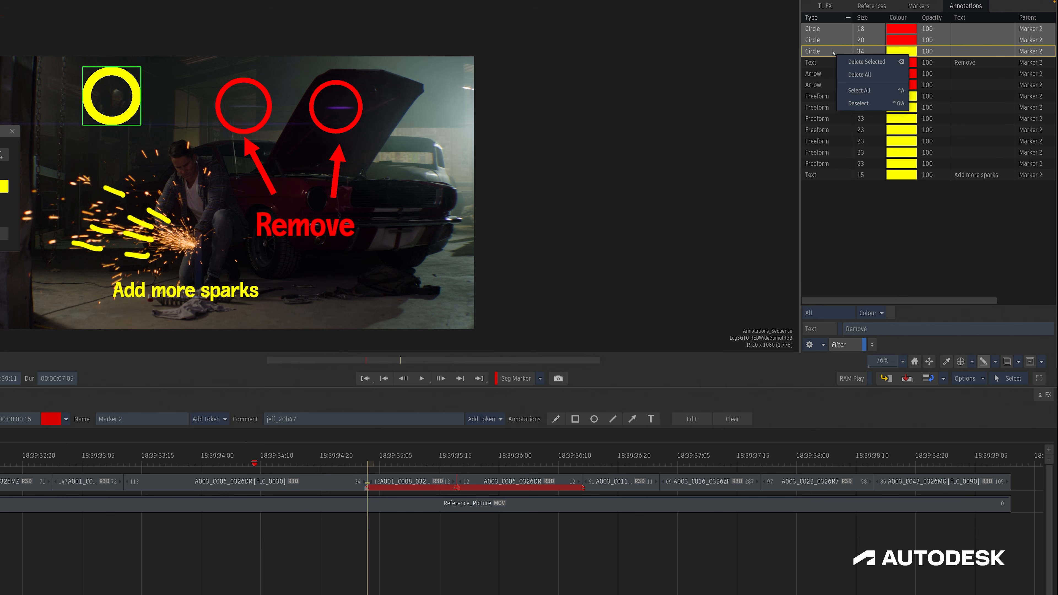
{"action": "key", "text": "Delete"}
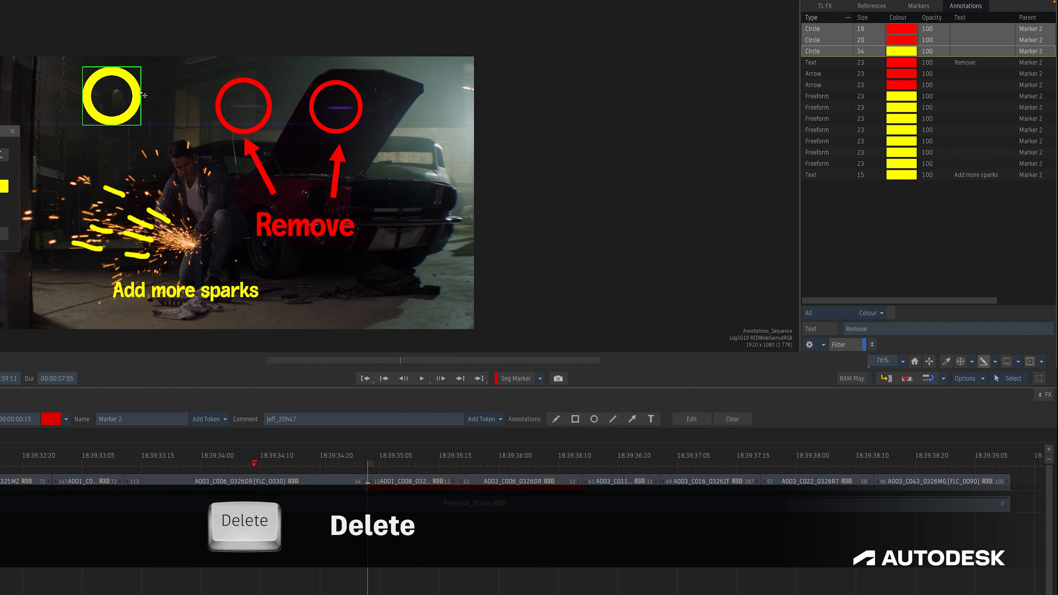
{"action": "key", "text": "Delete"}
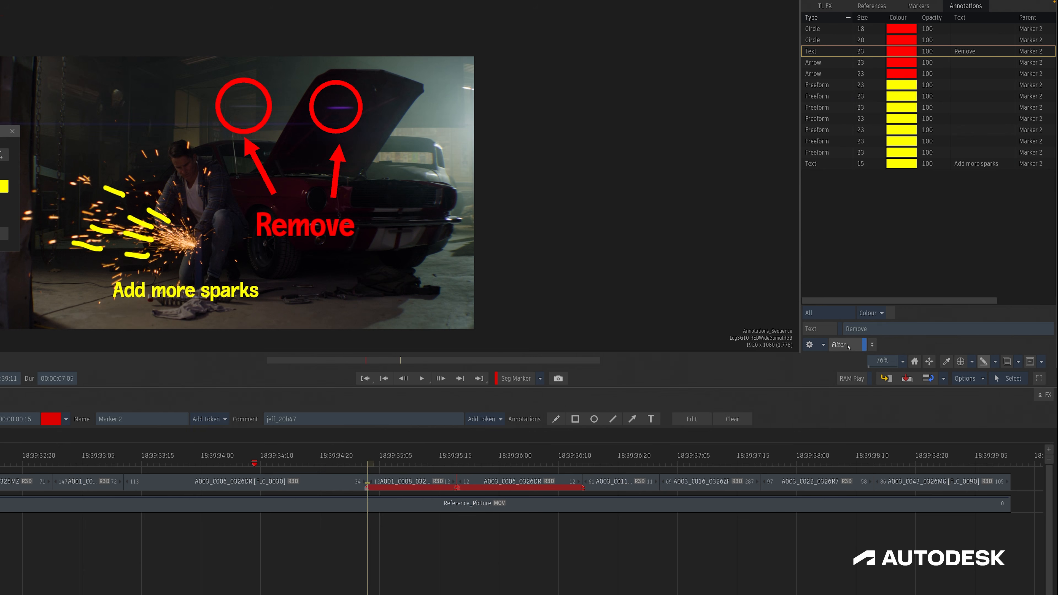
Review the type and colour filter options of the annotations list.
{"action": "left_click", "coordinate": [827, 313]}
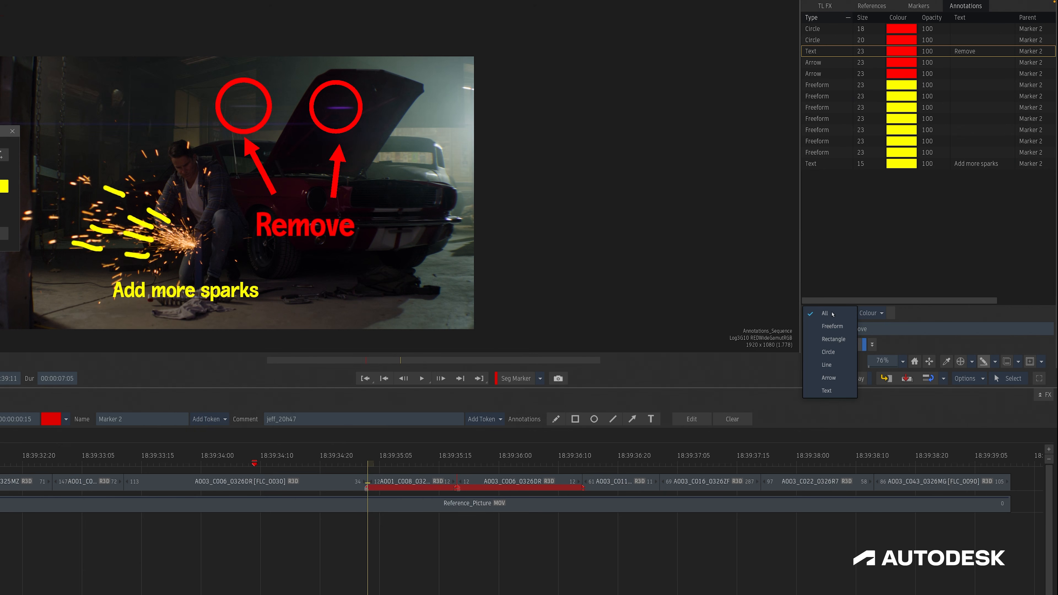
{"action": "left_click", "coordinate": [870, 313]}
{"action": "left_click", "coordinate": [871, 313]}
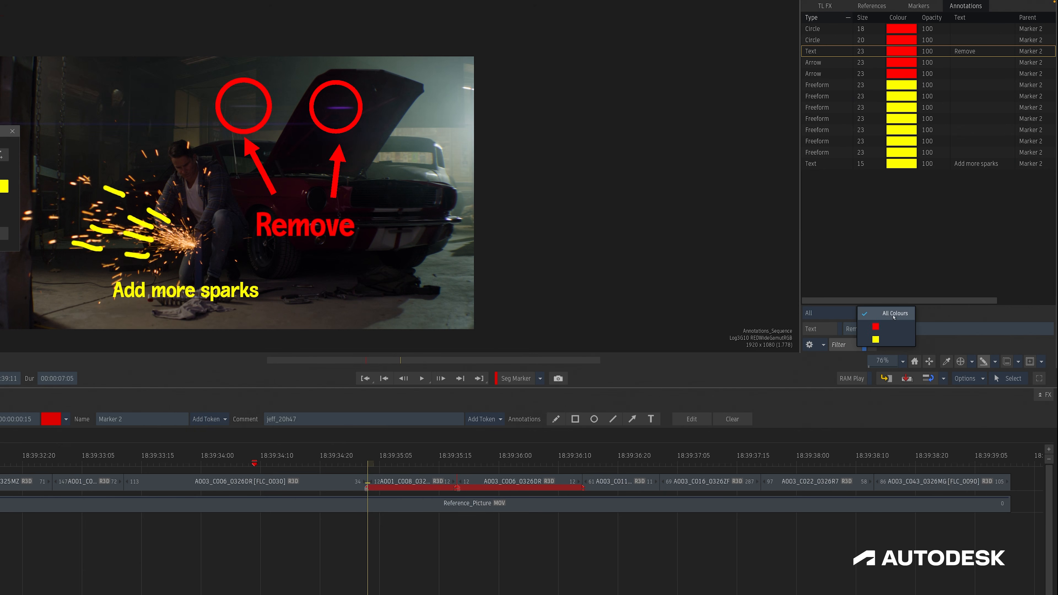
{"action": "left_click", "coordinate": [943, 313]}
{"action": "left_click", "coordinate": [820, 332]}
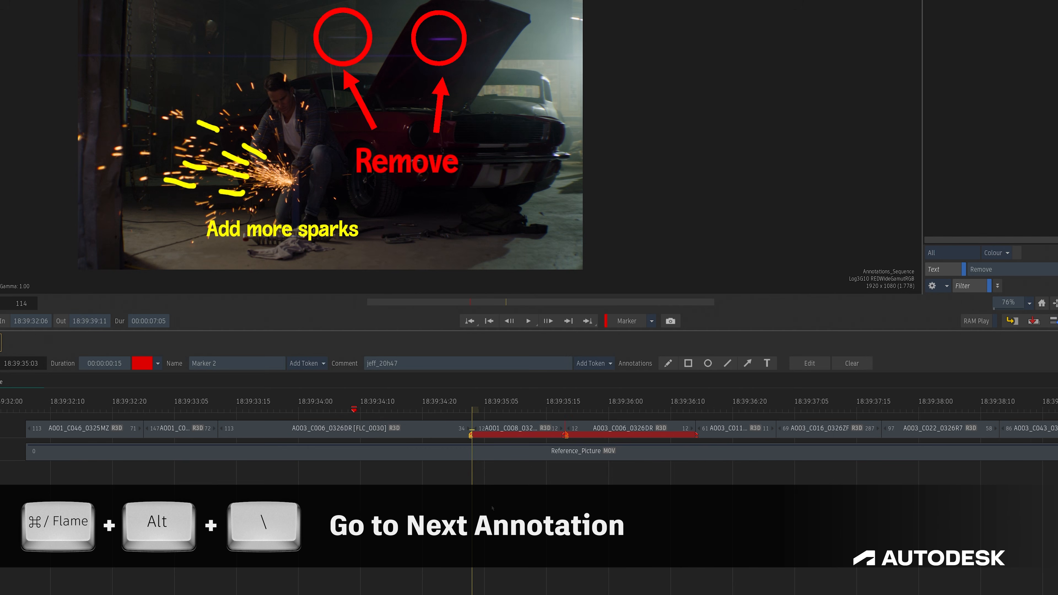
Jump between annotated markers, setting the transport's next/previous jump mode to Annotation.
{"action": "key", "text": "ctrl+alt+backslash"}
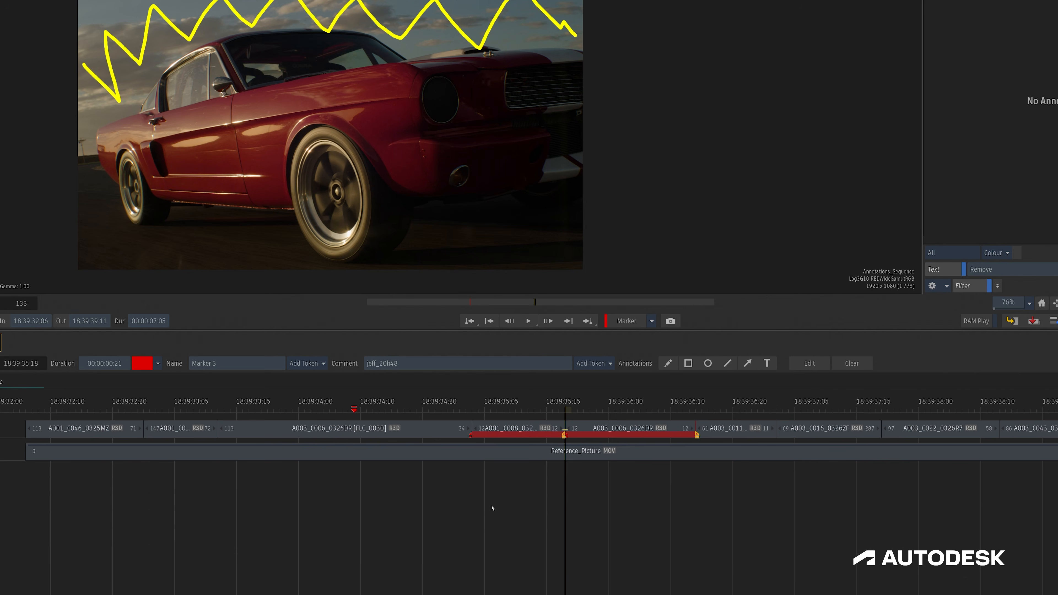
{"action": "key", "text": "ctrl+super+alt+backslash"}
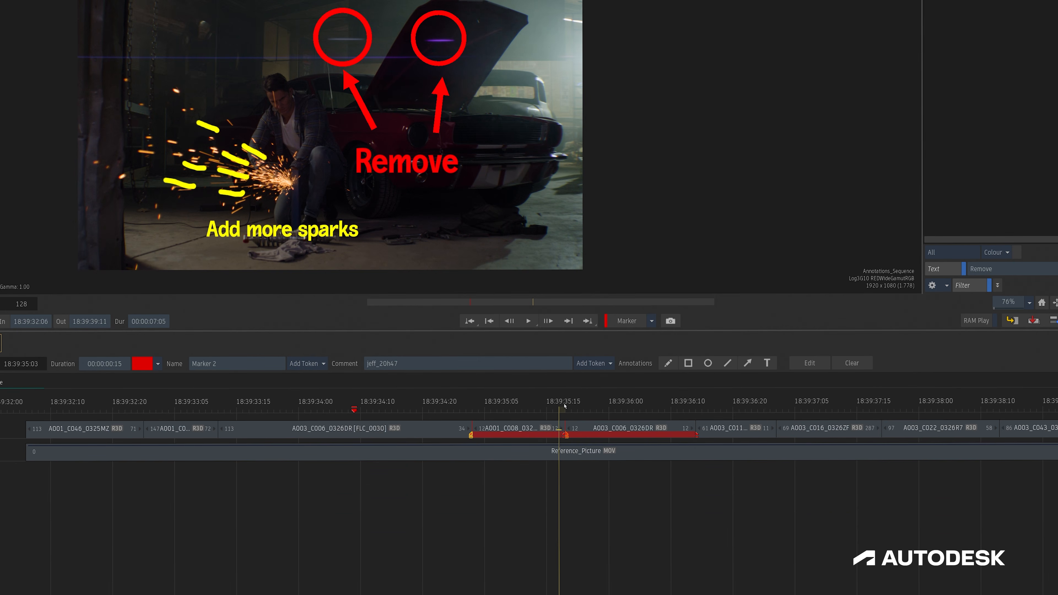
{"action": "left_click", "coordinate": [588, 326]}
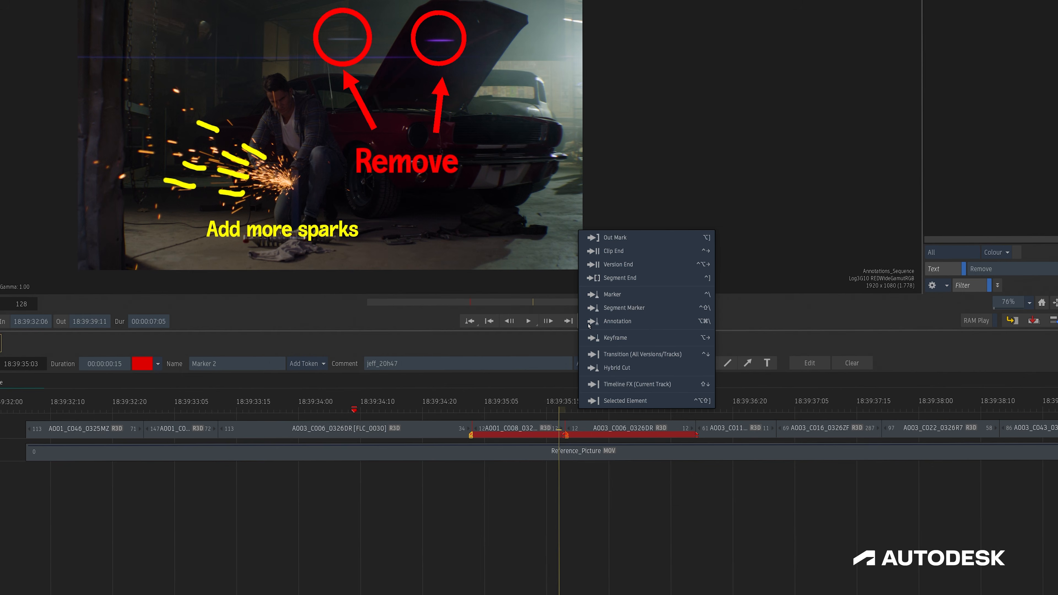
{"action": "left_click", "coordinate": [605, 322]}
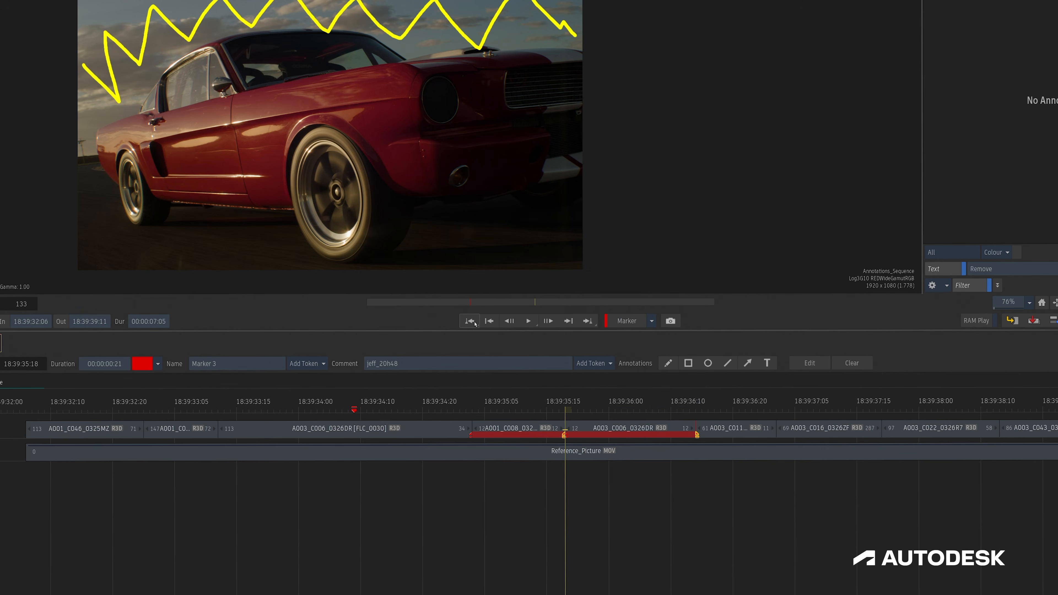
{"action": "left_click", "coordinate": [475, 323]}
{"action": "left_click", "coordinate": [521, 325]}
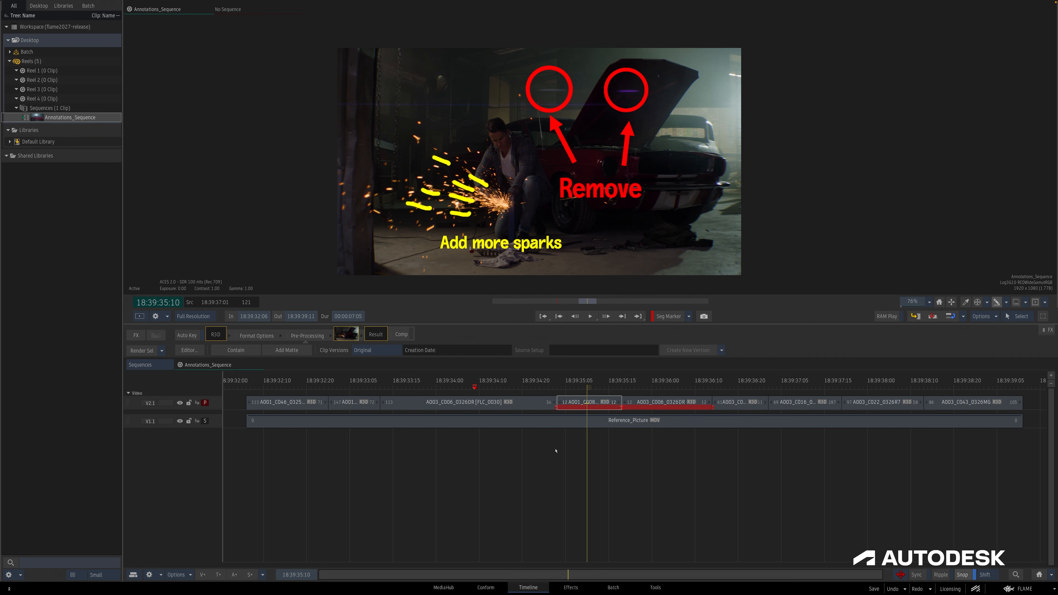
Create a Batch Group from the annotated A001_C008 segment.
{"action": "right_click", "coordinate": [575, 409]}
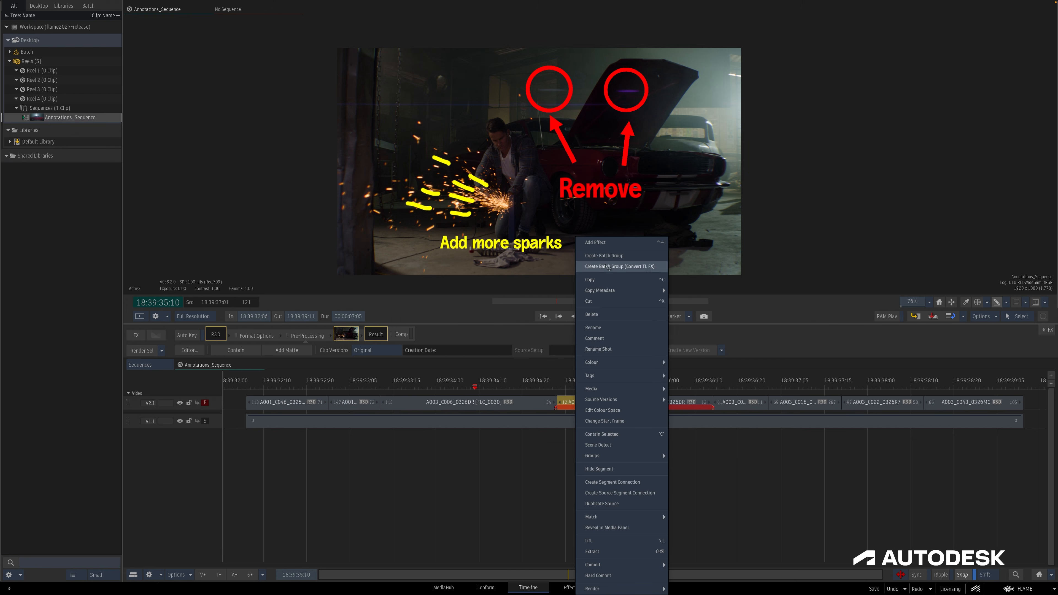
{"action": "left_click", "coordinate": [607, 256]}
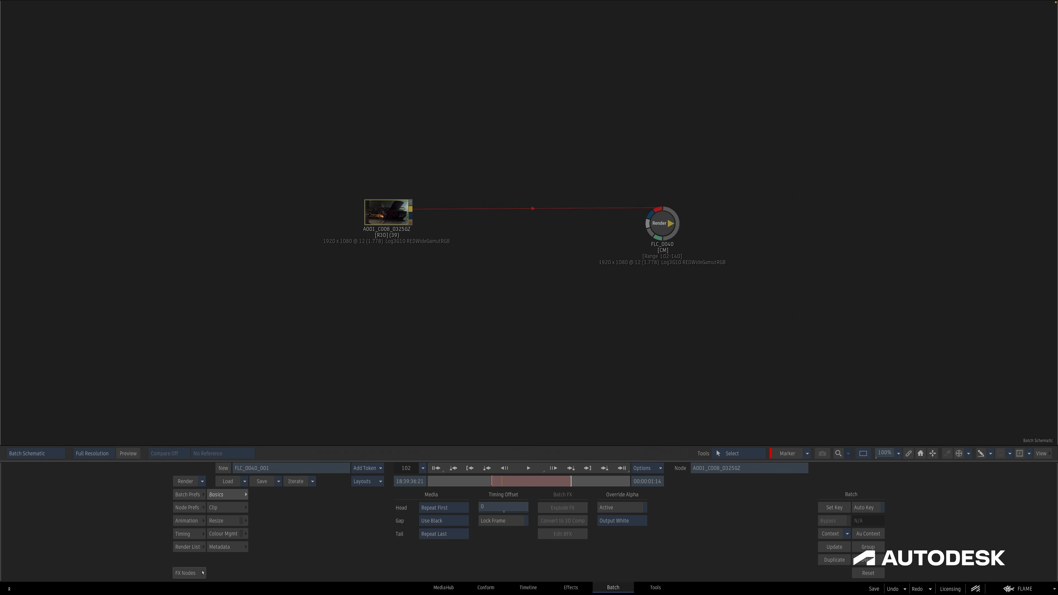
Insert a Blur node between the clip and the Render node and open it.
{"action": "left_click", "coordinate": [194, 574]}
{"action": "left_click_drag", "start_coordinate": [460, 542], "coordinate": [543, 210]}
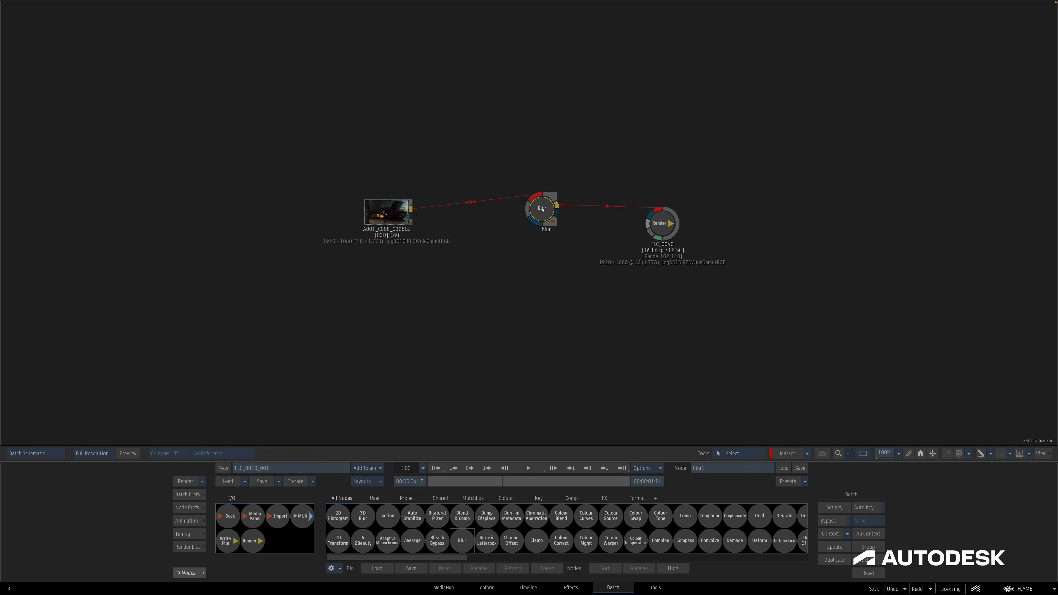
{"action": "double_click", "coordinate": [543, 211]}
Draw a rectangle annotation over the parts on the floor and switch the viewer to the source clip's annotations.
{"action": "left_click", "coordinate": [991, 453]}
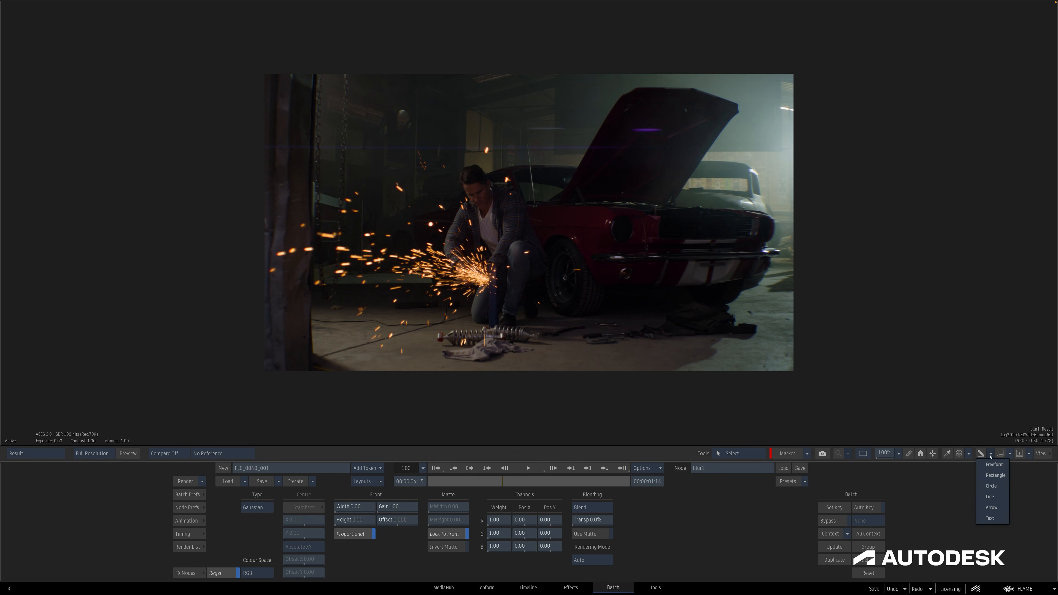
{"action": "left_click", "coordinate": [993, 471]}
{"action": "left_click_drag", "start_coordinate": [417, 300], "coordinate": [553, 376]}
{"action": "key", "text": "alt+a"}
{"action": "key", "text": "alt+a"}
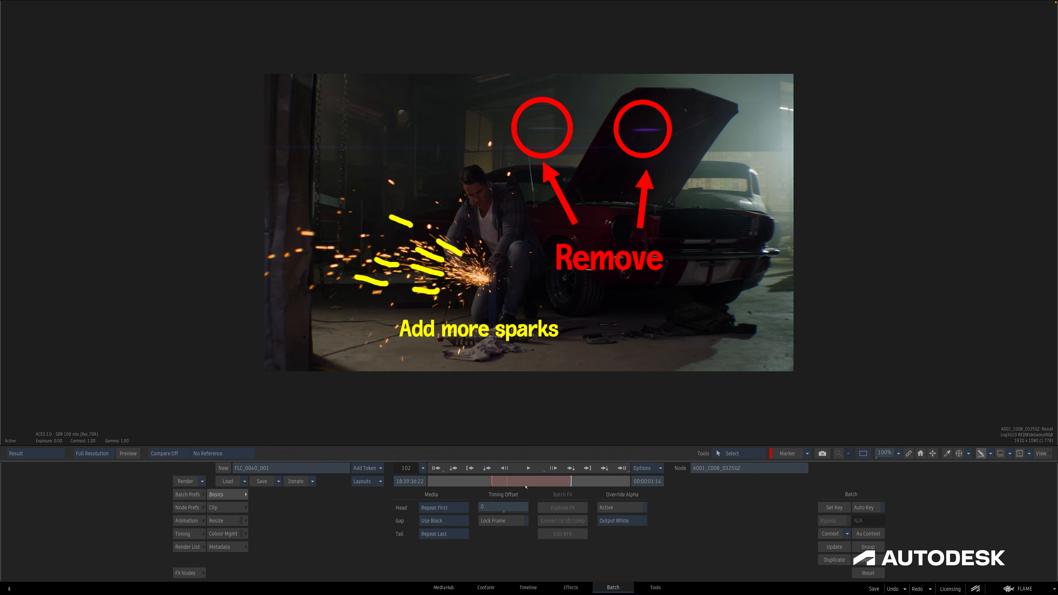
Set the marker display context to Current Clip Node in the transport options.
{"action": "left_click", "coordinate": [645, 468]}
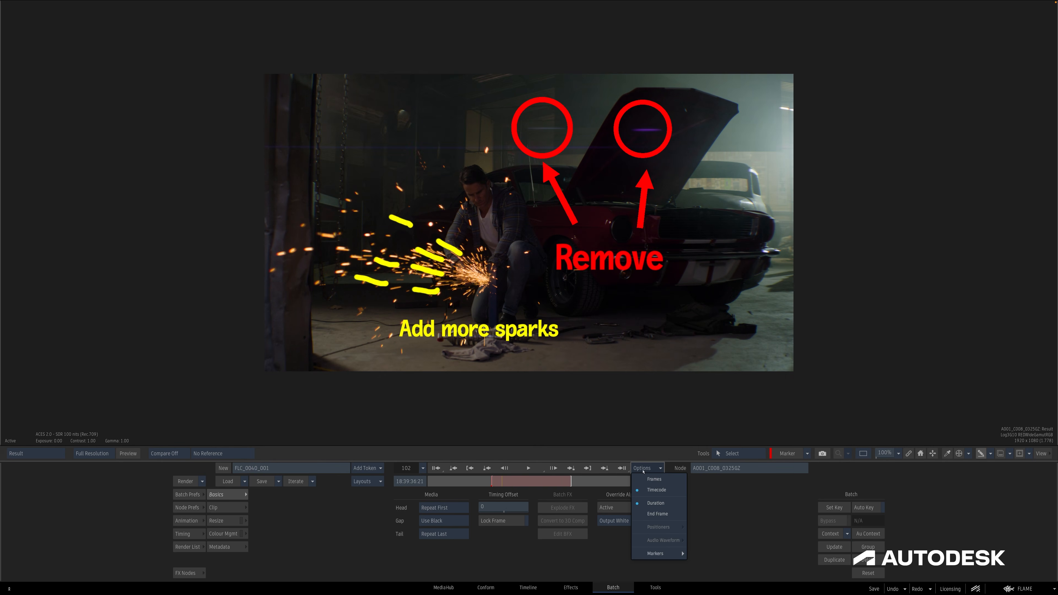
{"action": "mouse_move", "coordinate": [663, 554]}
{"action": "mouse_move", "coordinate": [717, 589]}
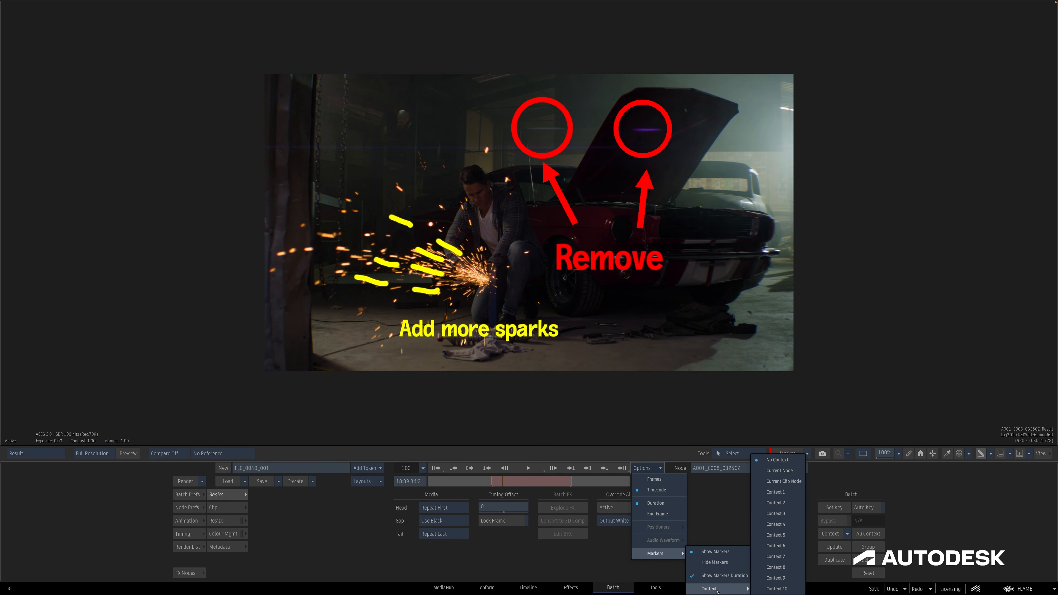
{"action": "left_click", "coordinate": [757, 483]}
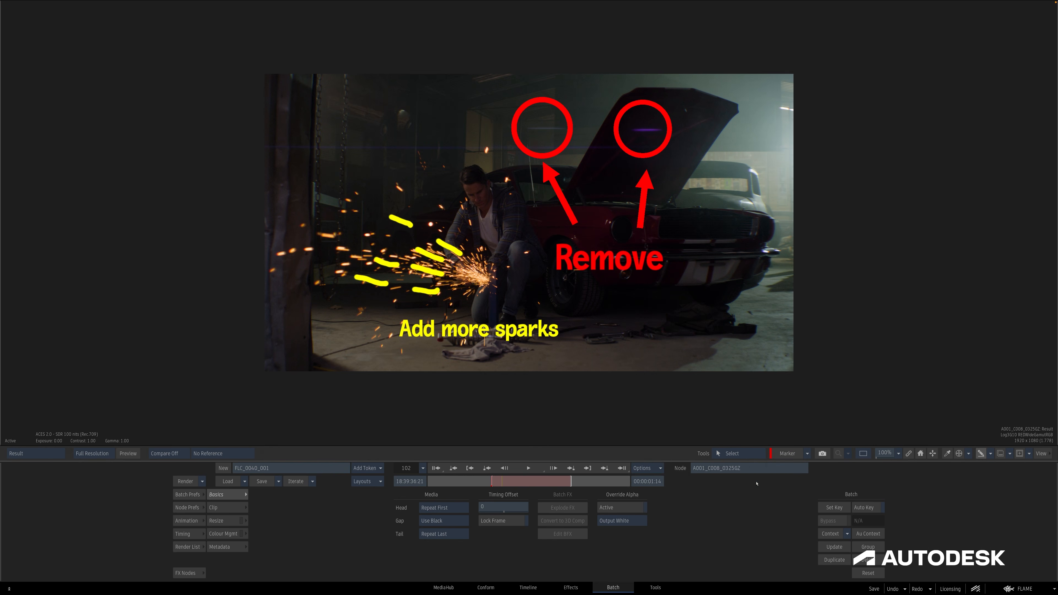
Select the Blur node, view its result with the rectangle annotation, and return to the Batch schematic.
{"action": "key", "text": "Escape"}
{"action": "left_click", "coordinate": [544, 220]}
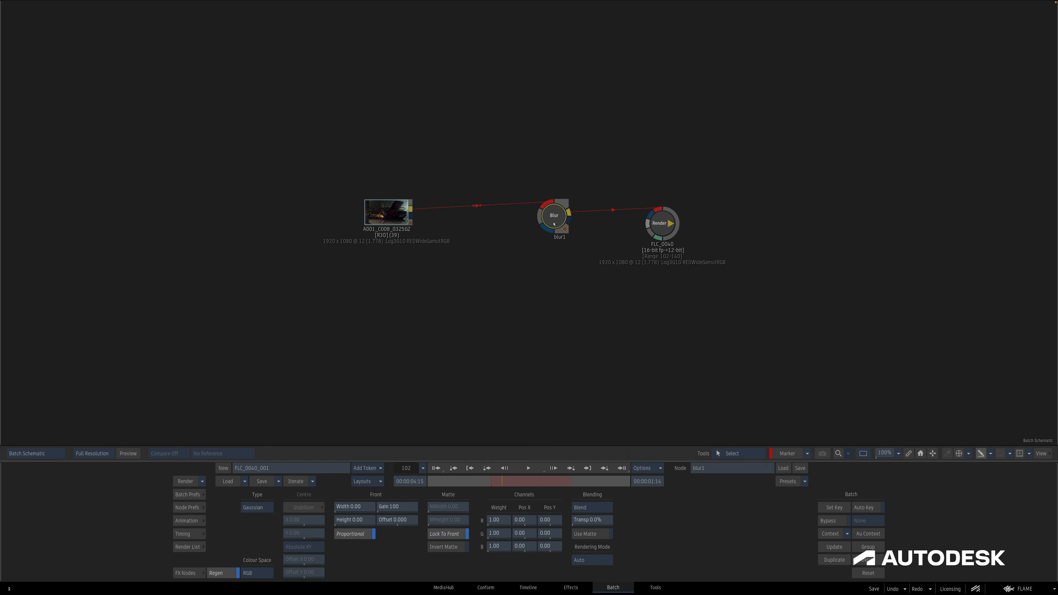
{"action": "key", "text": "F4"}
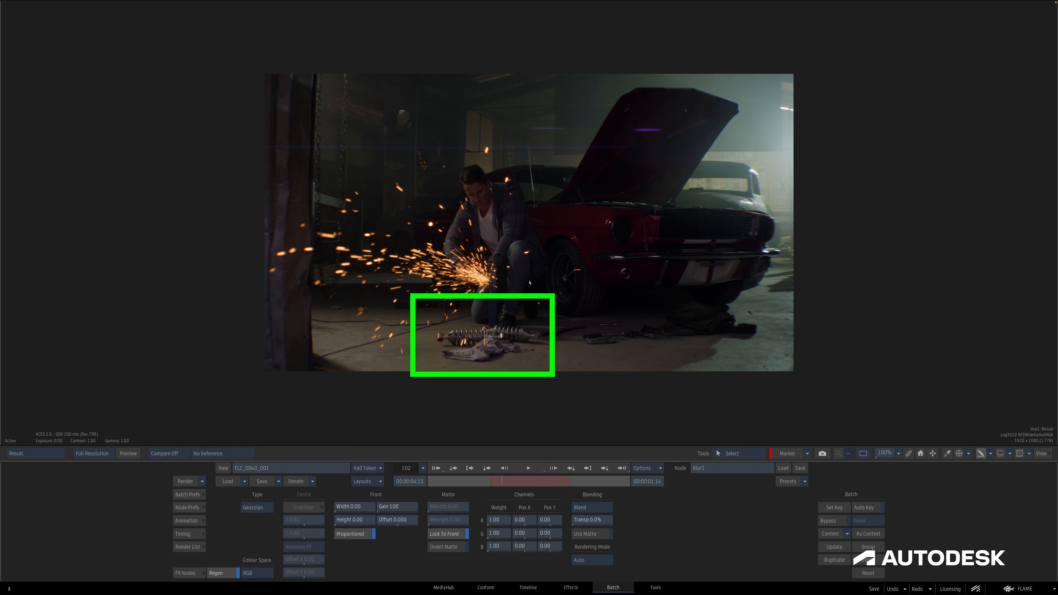
{"action": "key", "text": "Escape"}
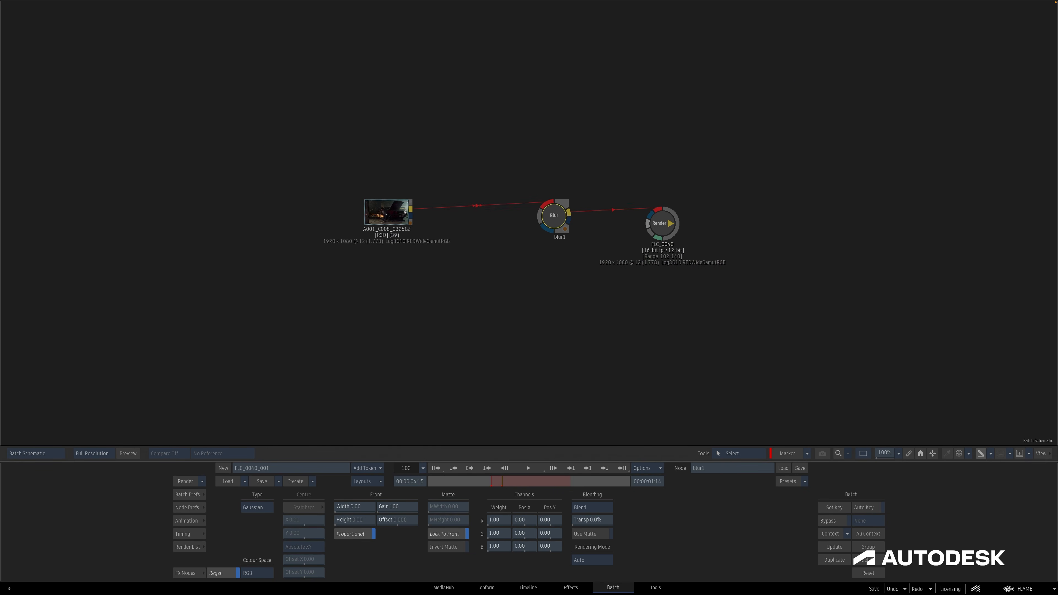
Set the A001_C008 source clip node as Context 1.
{"action": "right_click", "coordinate": [379, 209]}
{"action": "mouse_move", "coordinate": [458, 454]}
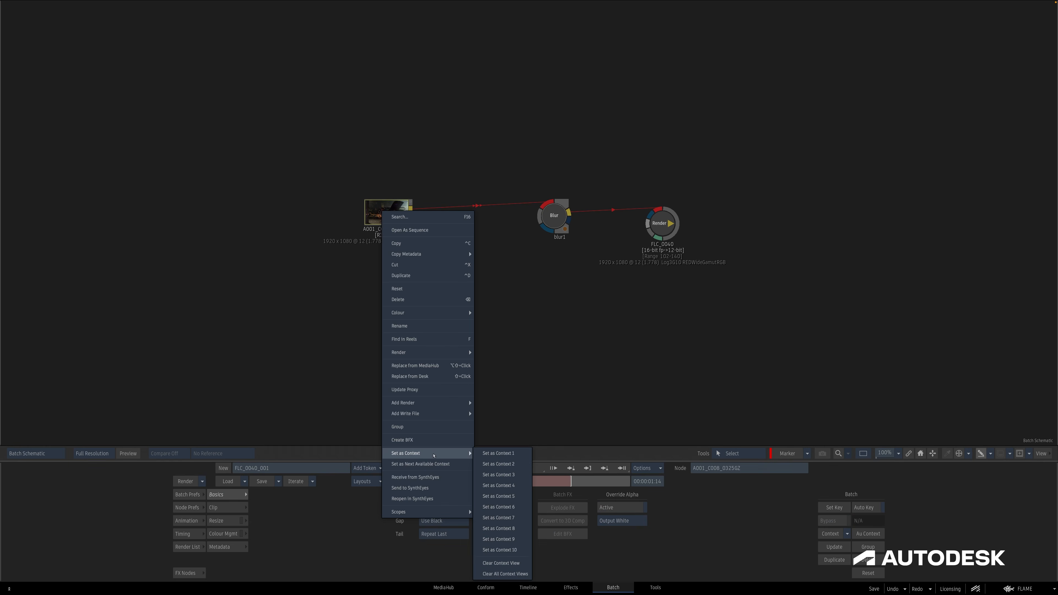
{"action": "left_click", "coordinate": [526, 455]}
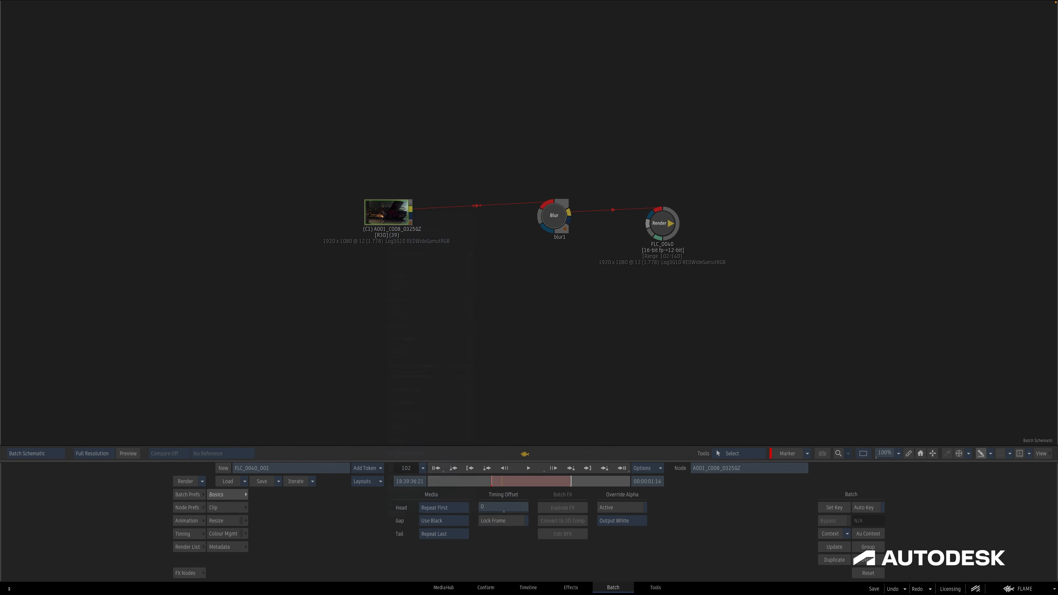
Open the Blur node and switch the viewer to Context 1 to display the source clip's annotations.
{"action": "double_click", "coordinate": [555, 225]}
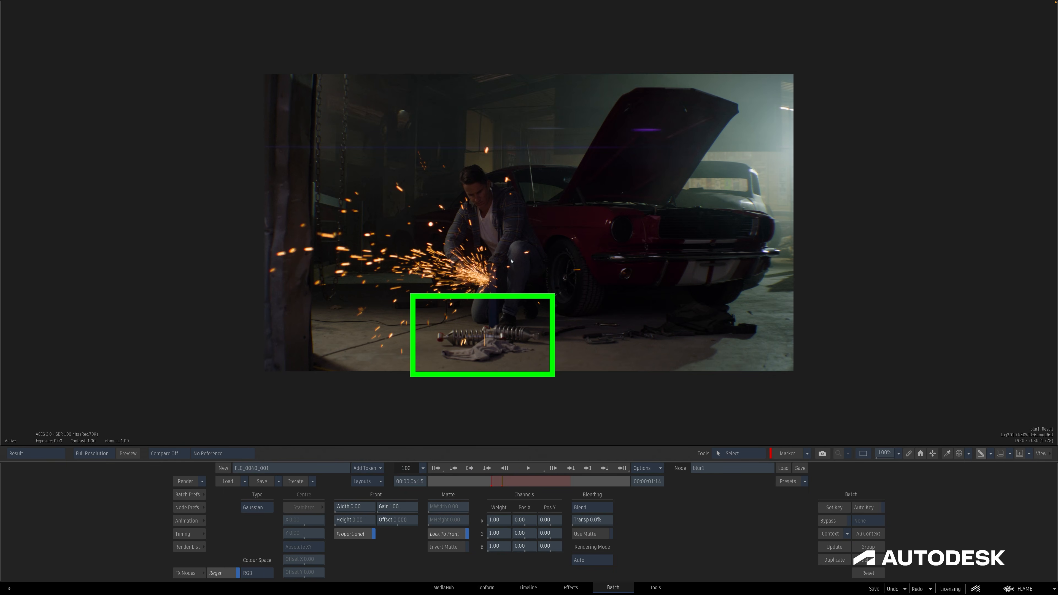
{"action": "left_click", "coordinate": [62, 453]}
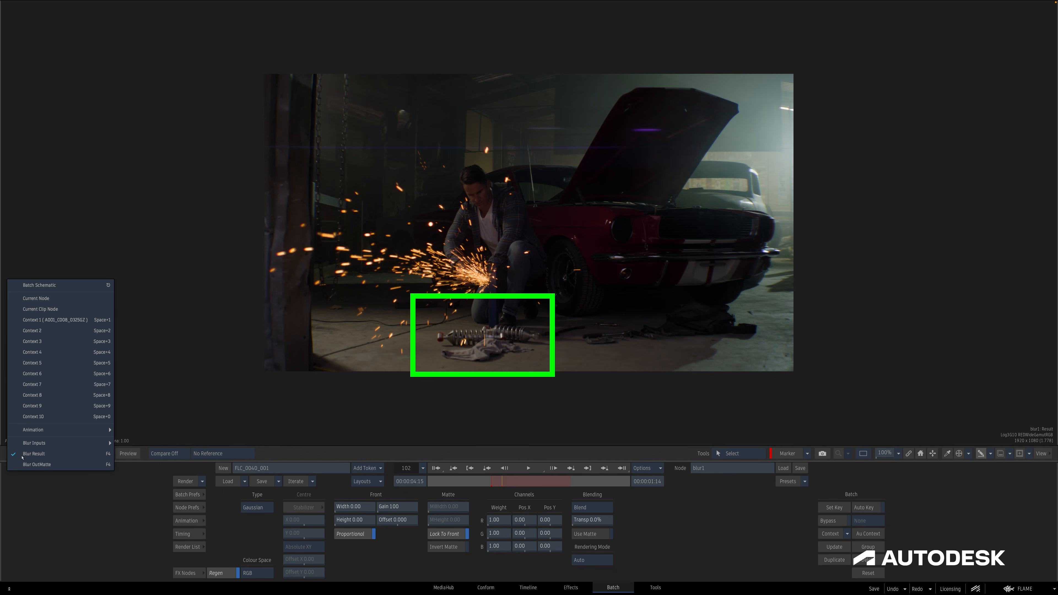
{"action": "left_click", "coordinate": [71, 322]}
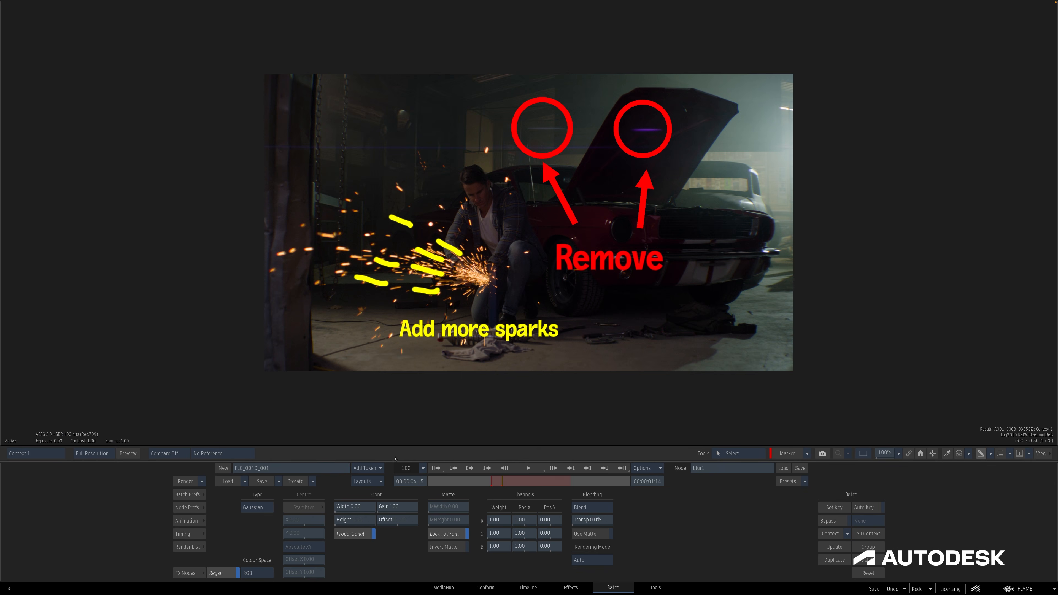
{"action": "mouse_move", "coordinate": [498, 483]}
{"action": "left_mouse_down"}
{"action": "mouse_move", "coordinate": [560, 485]}
{"action": "mouse_move", "coordinate": [503, 483]}
{"action": "left_mouse_up"}
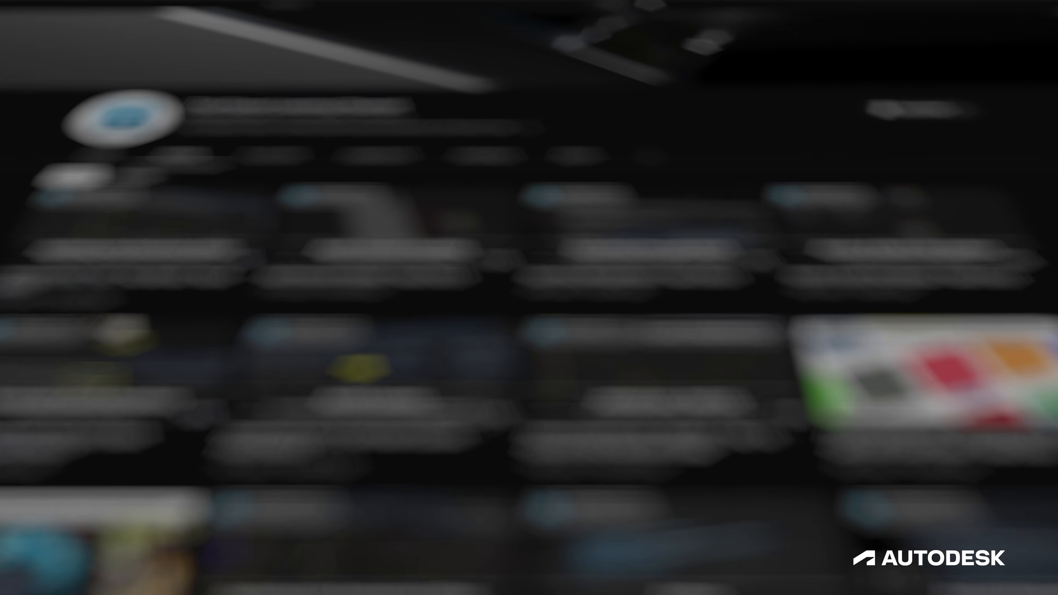